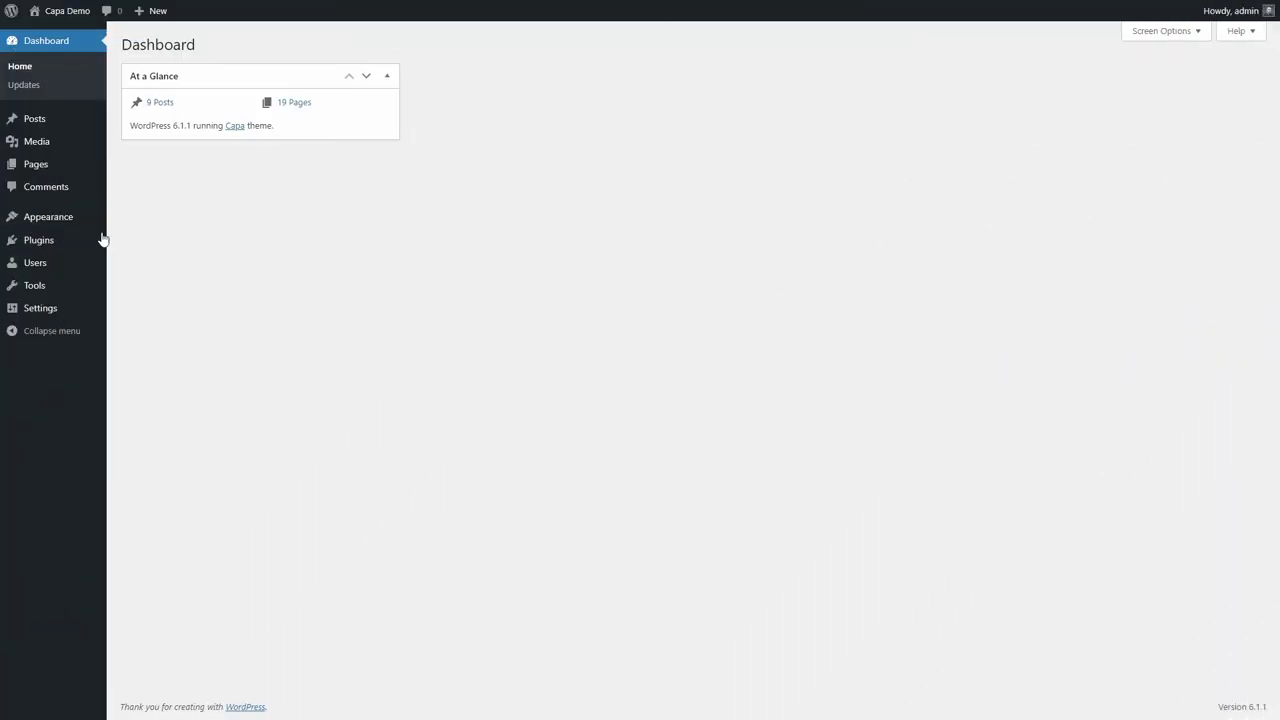
# Step: Search the plugin directory for 'wpzoom social feed'
pyautogui.moveTo(104, 244)
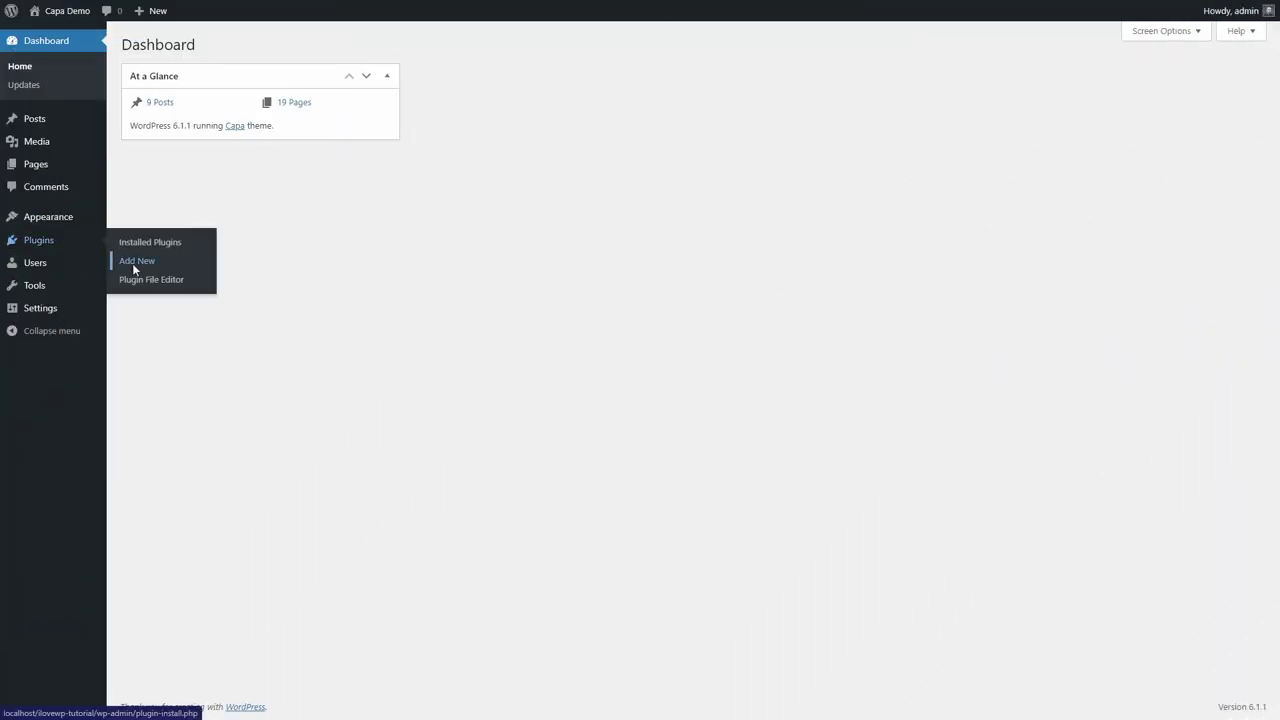
pyautogui.click(132, 263)
pyautogui.click(1128, 83)
pyautogui.write('wpzoom social feed')
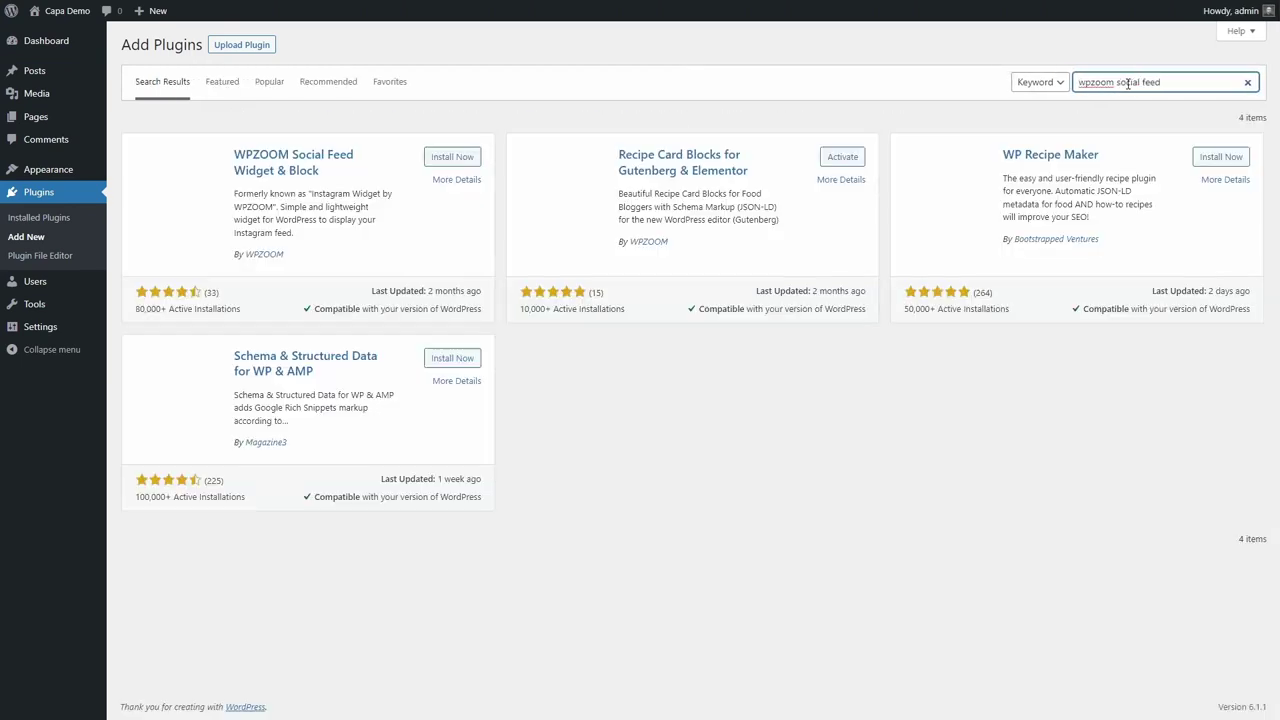
# Step: Install and activate WPZOOM Social Feed, then go to Instagram Widget > Feeds
pyautogui.click(451, 158)
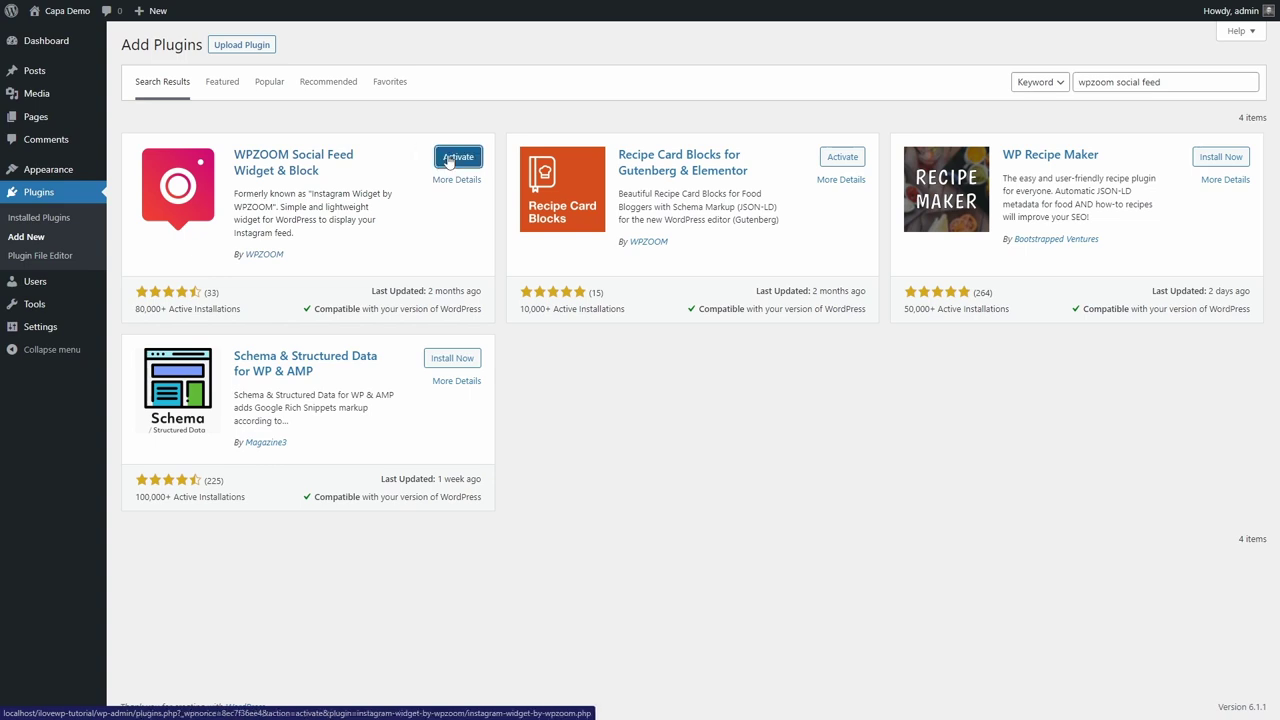
pyautogui.click(457, 157)
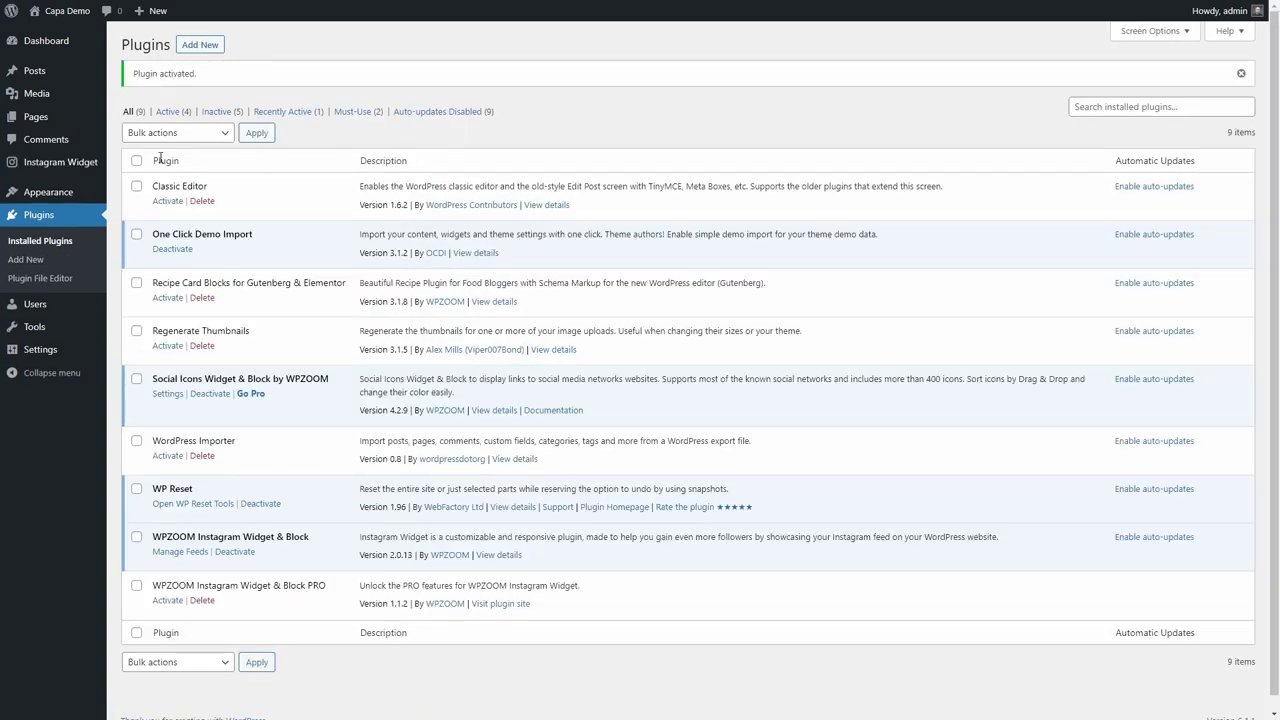
pyautogui.moveTo(50, 167)
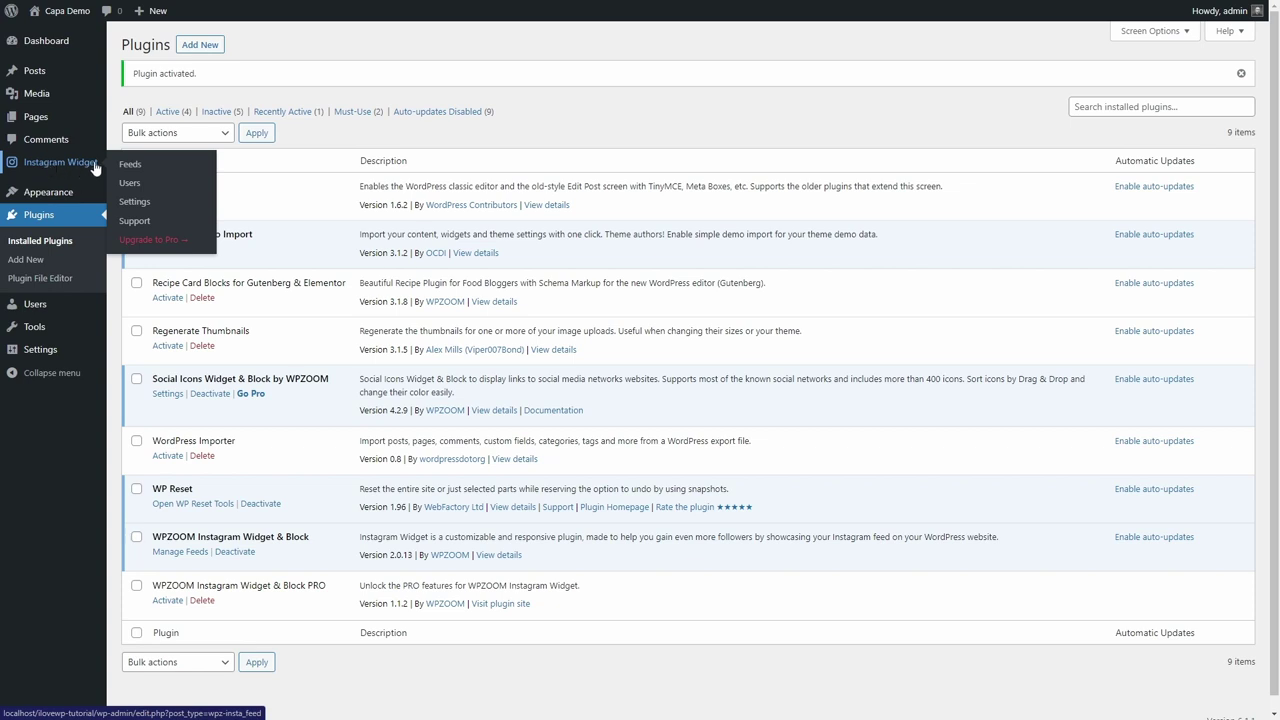
pyautogui.click(130, 166)
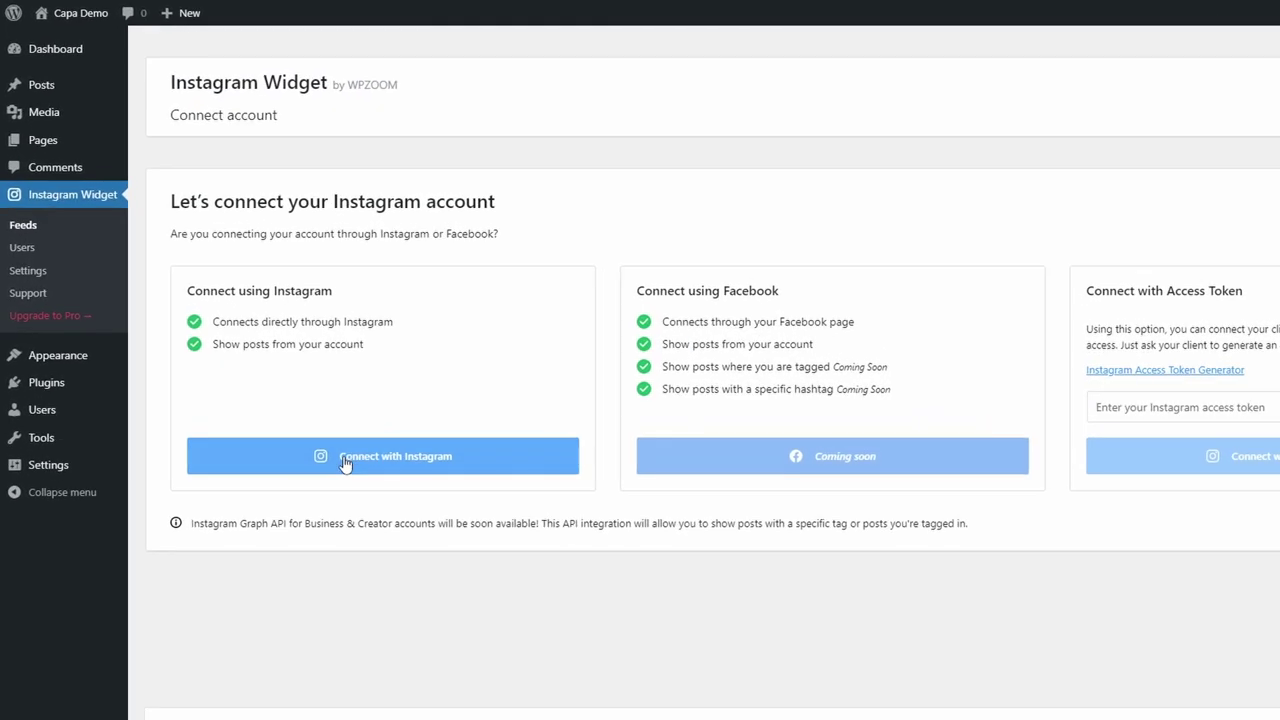
# Step: Connect an Instagram account and allow the plugin access in the authorization popup
pyautogui.click(344, 460)
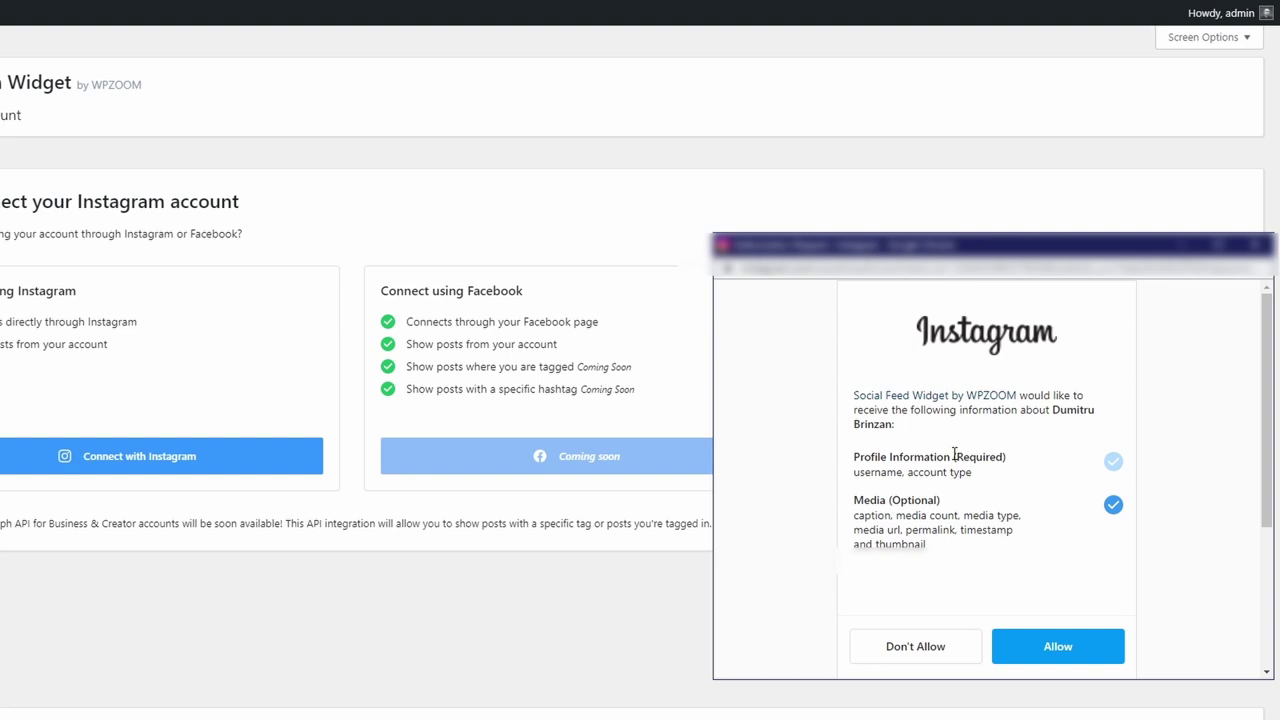
pyautogui.click(1048, 650)
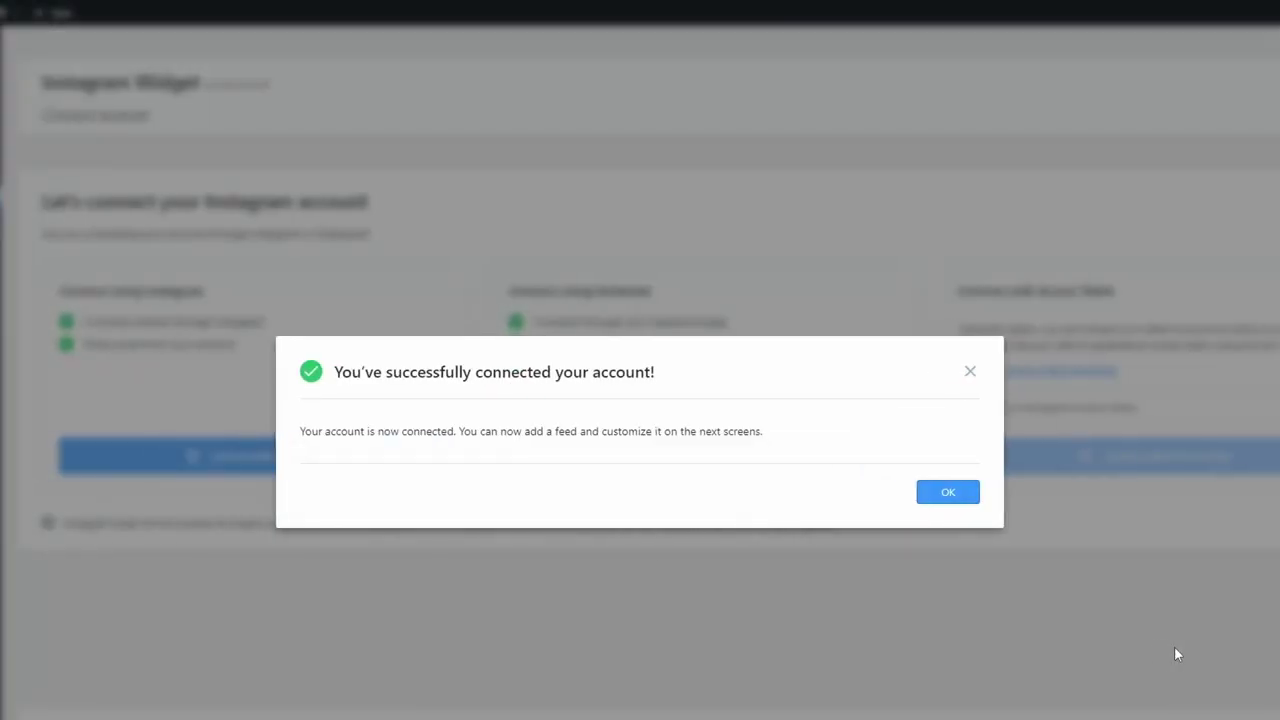
# Step: Dismiss the confirmation and select the connected Instagram account for the feed
pyautogui.click(934, 495)
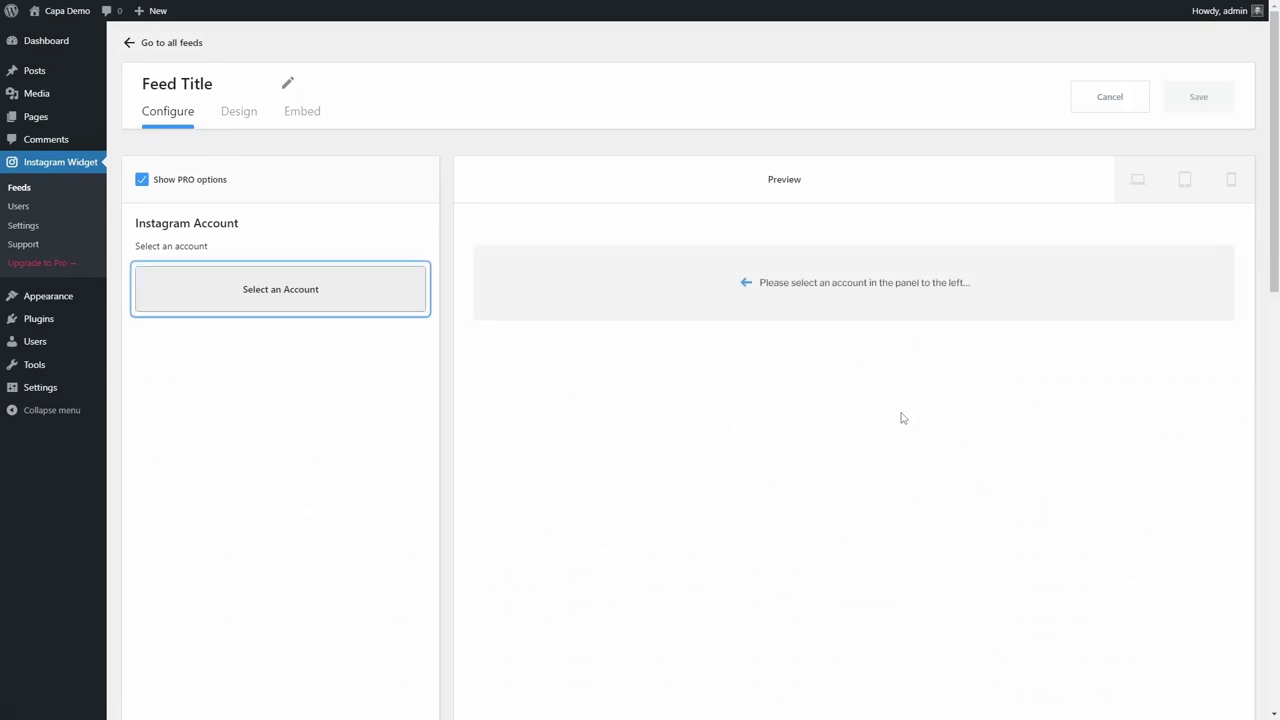
pyautogui.click(280, 296)
pyautogui.click(213, 264)
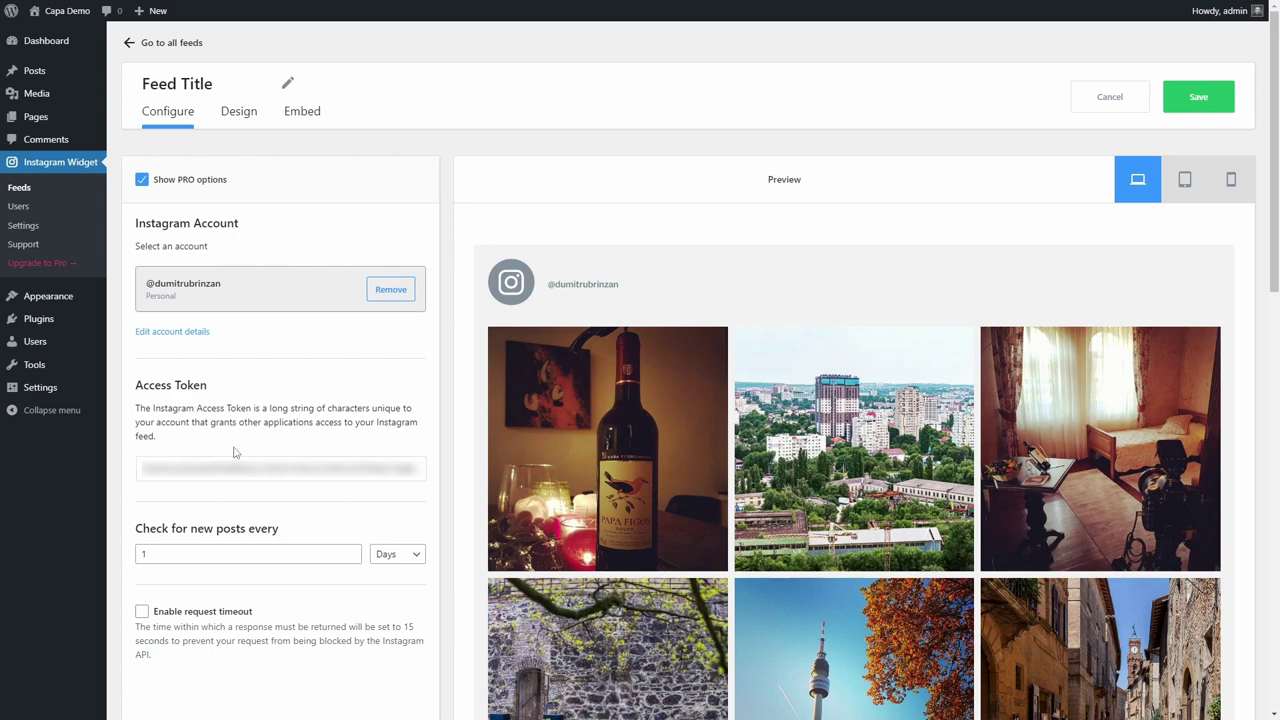
# Step: Check for new posts every 2 weeks and enable request timeout
pyautogui.click(410, 555)
pyautogui.click(405, 611)
pyautogui.doubleClick(143, 554)
pyautogui.write('2')
pyautogui.click(142, 612)
# Step: Save the feed settings and switch the Design layout to full-width
pyautogui.click(1199, 96)
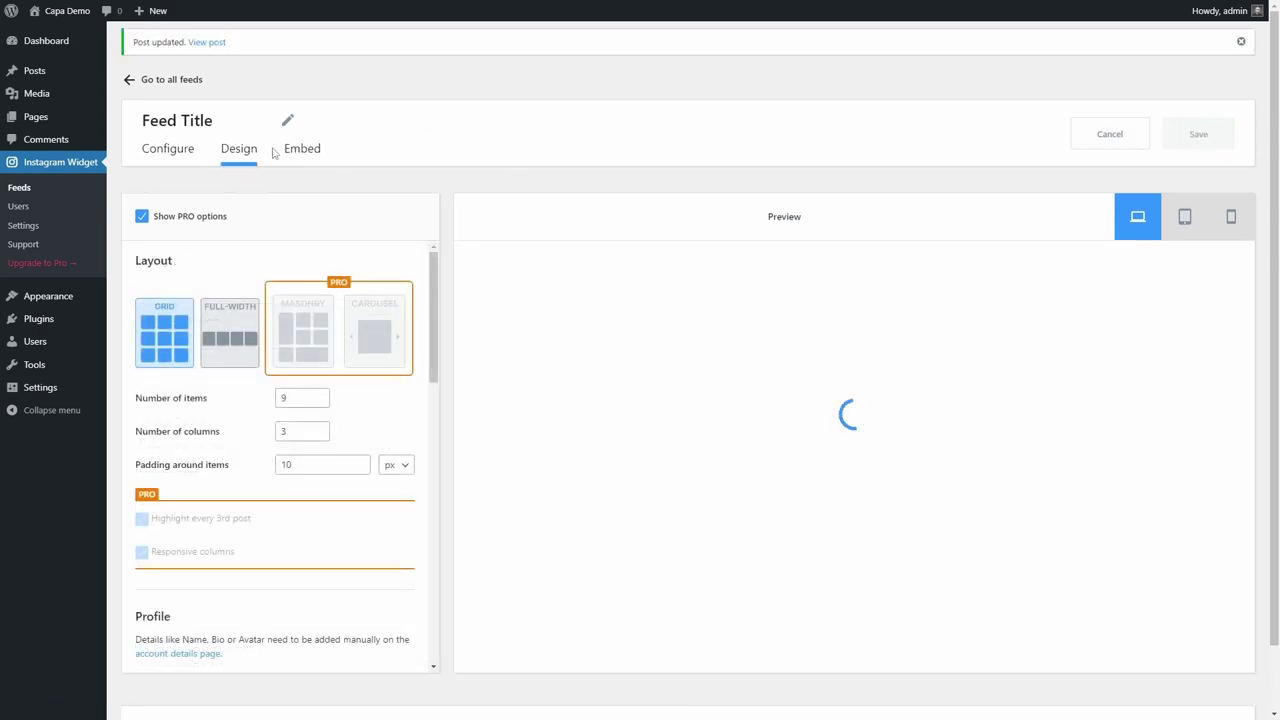
pyautogui.click(142, 217)
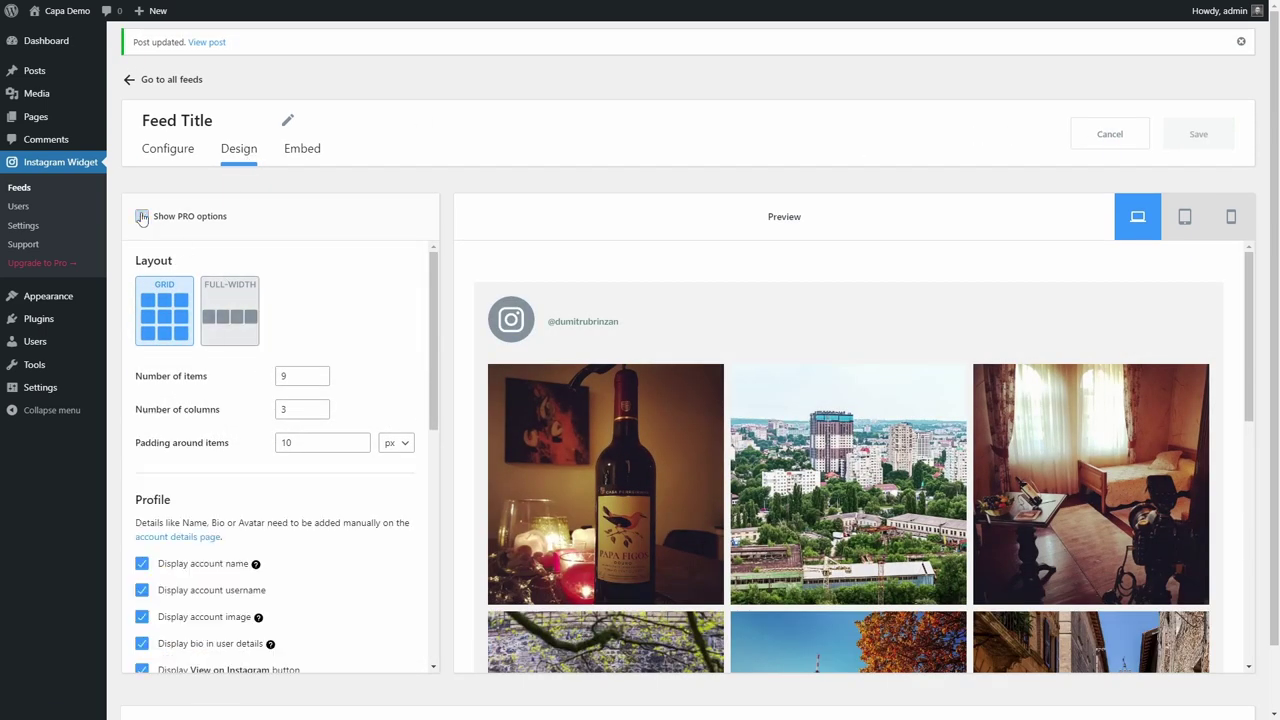
pyautogui.click(223, 318)
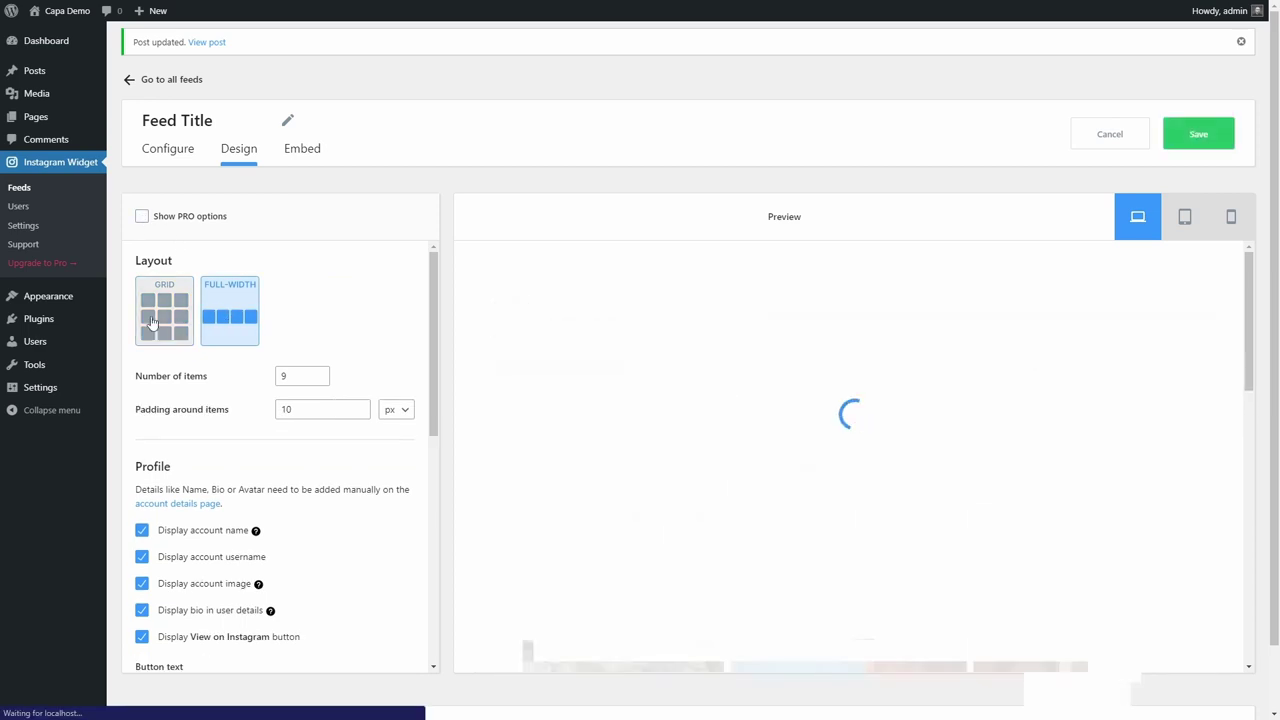
pyautogui.click(152, 320)
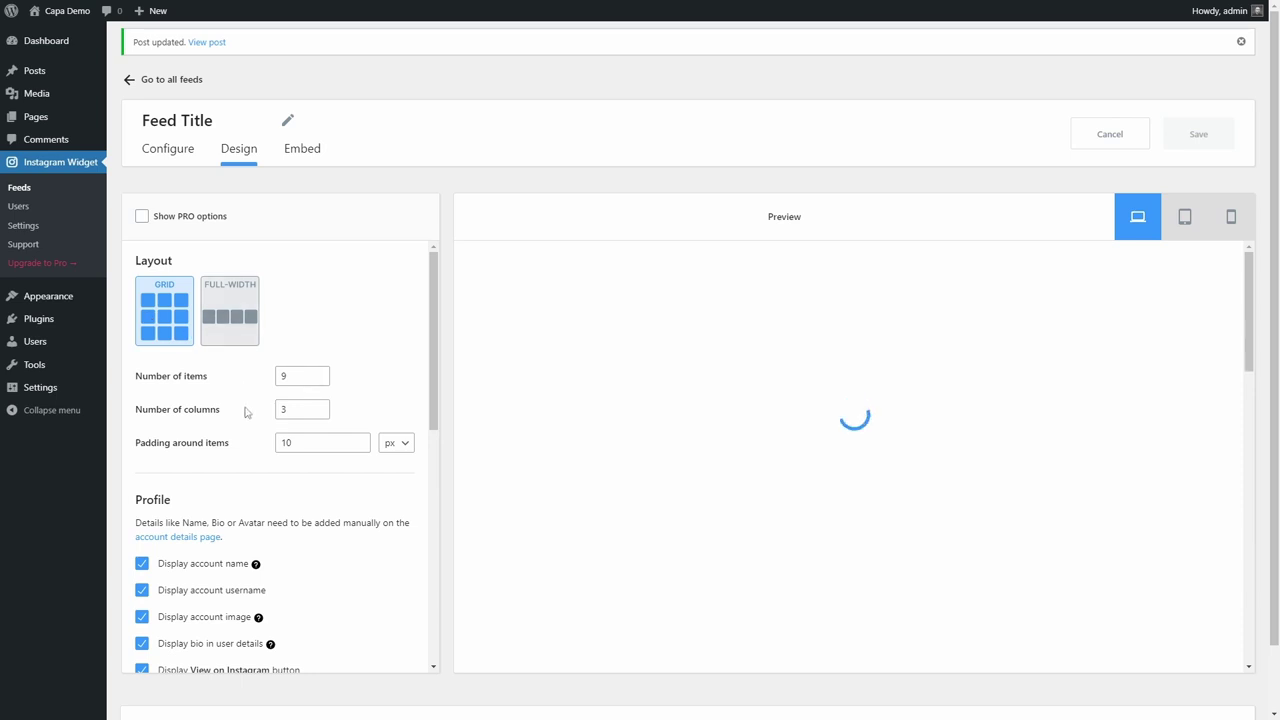
pyautogui.scroll(-5, 236, 416)
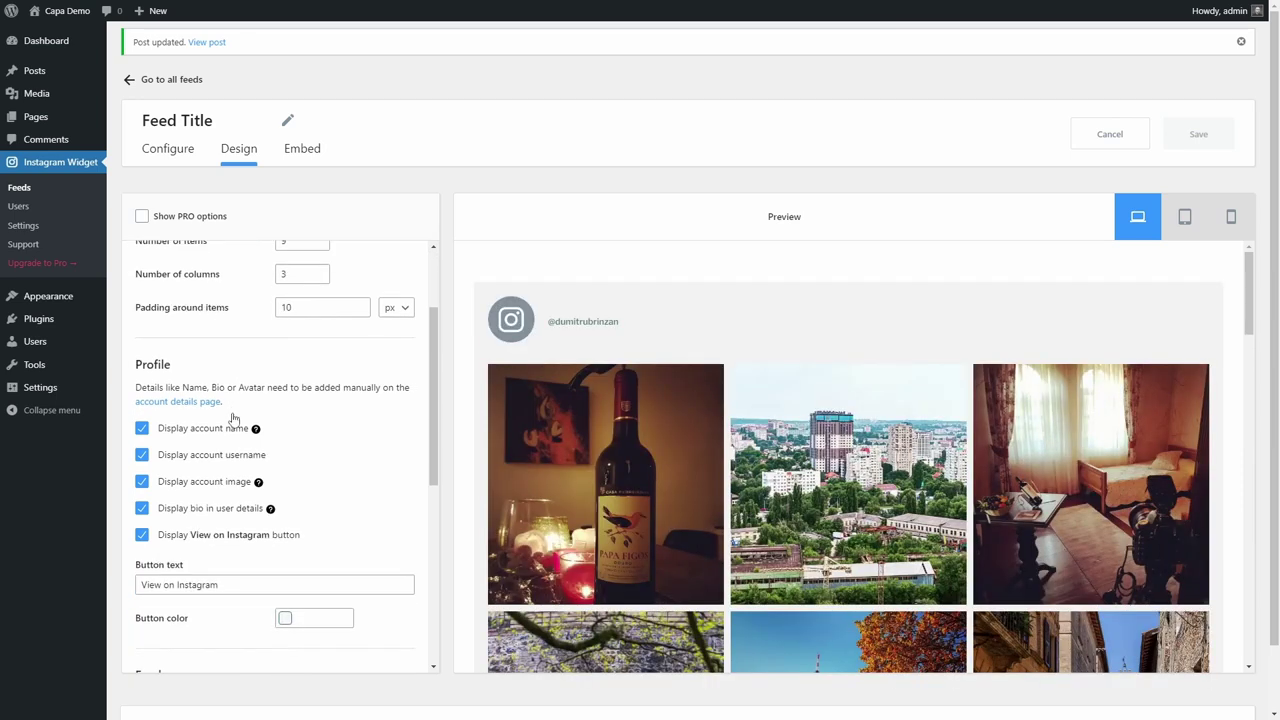
pyautogui.scroll(-2, 233, 419)
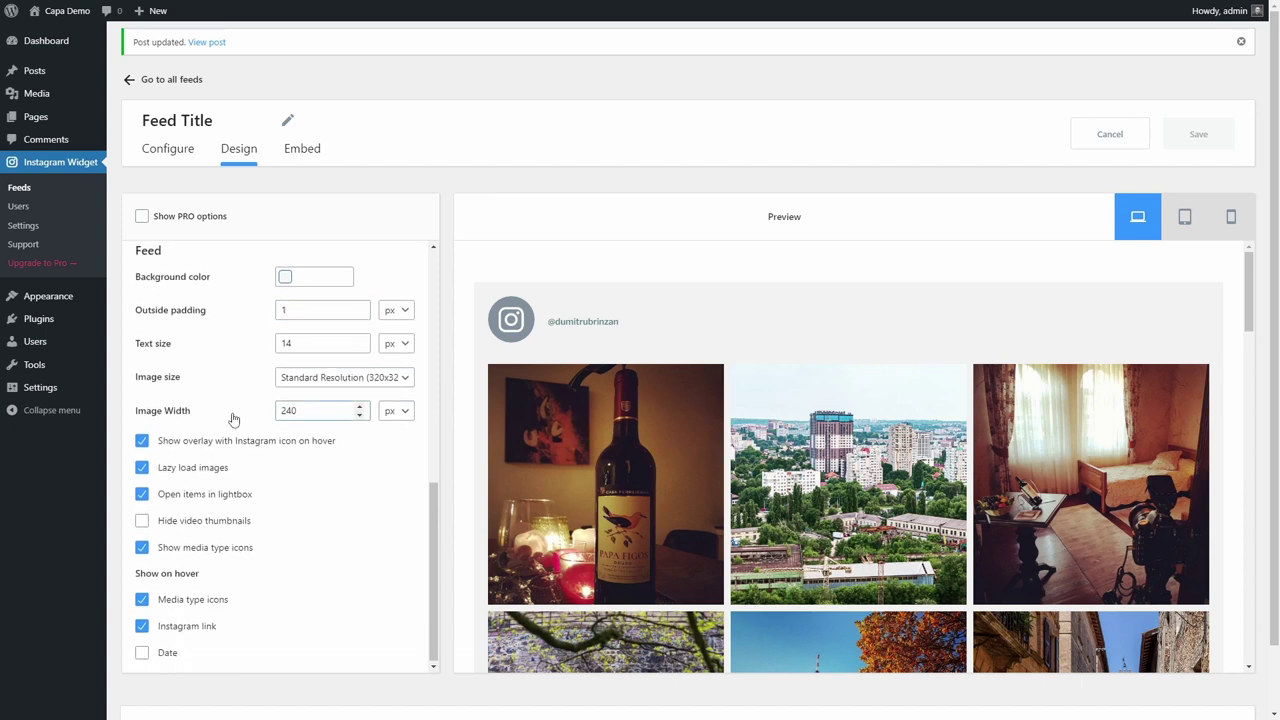
pyautogui.scroll(7, 233, 419)
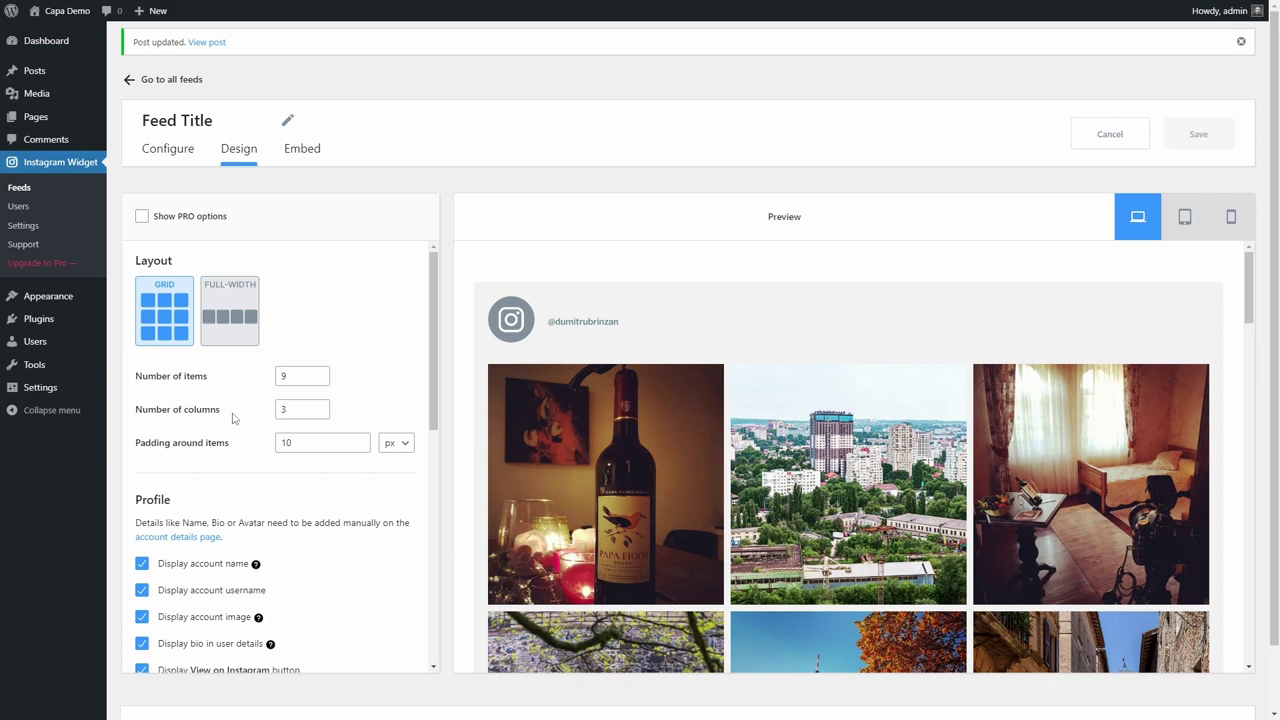
pyautogui.click(231, 325)
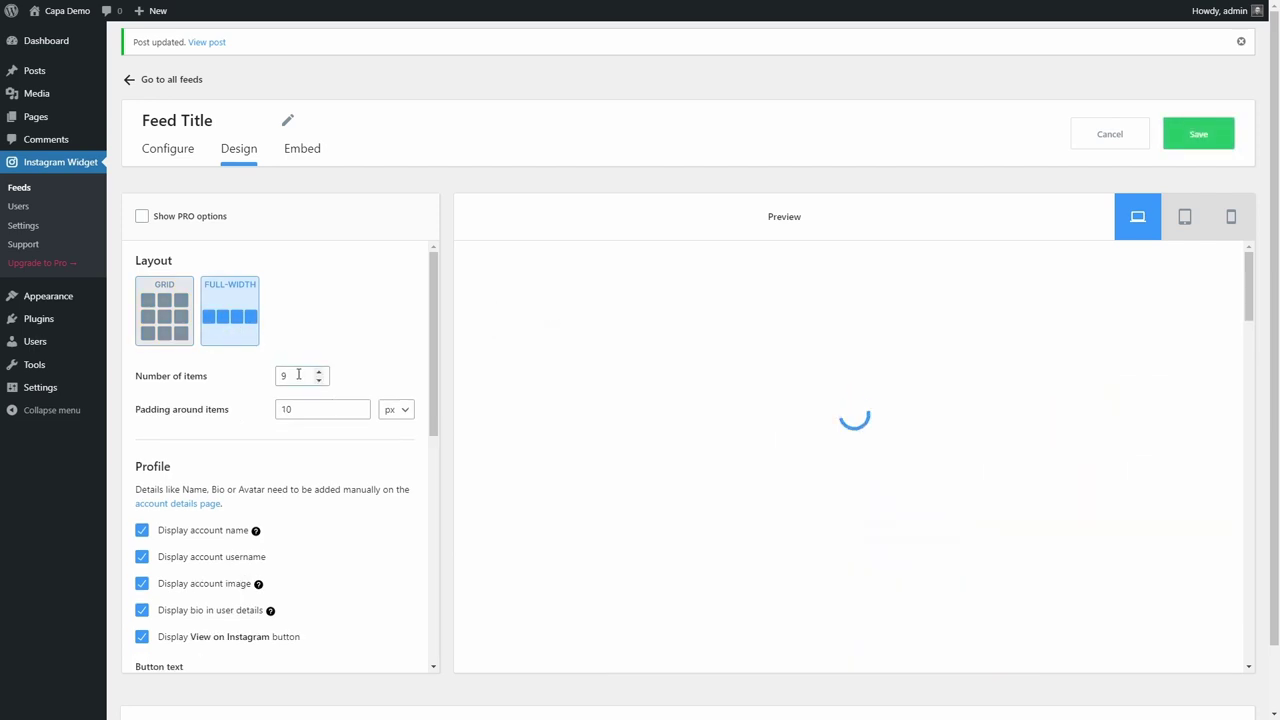
# Step: Show 8 items, rename the feed 'ILOVEWP Feed - Row', and save
pyautogui.doubleClick(297, 374)
pyautogui.write('8')
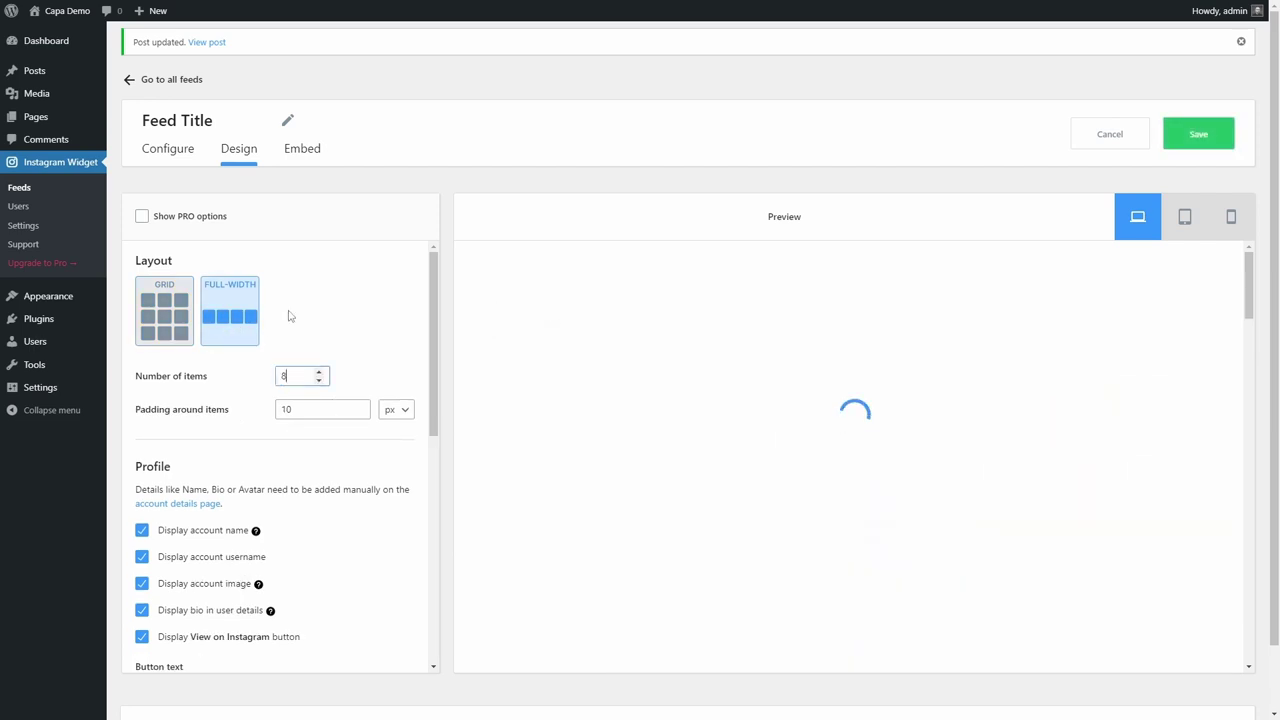
pyautogui.click(214, 122)
pyautogui.hotkey('ctrl', 'a')
pyautogui.press('BackSpace')
pyautogui.write('ILOVEWP Feed -')
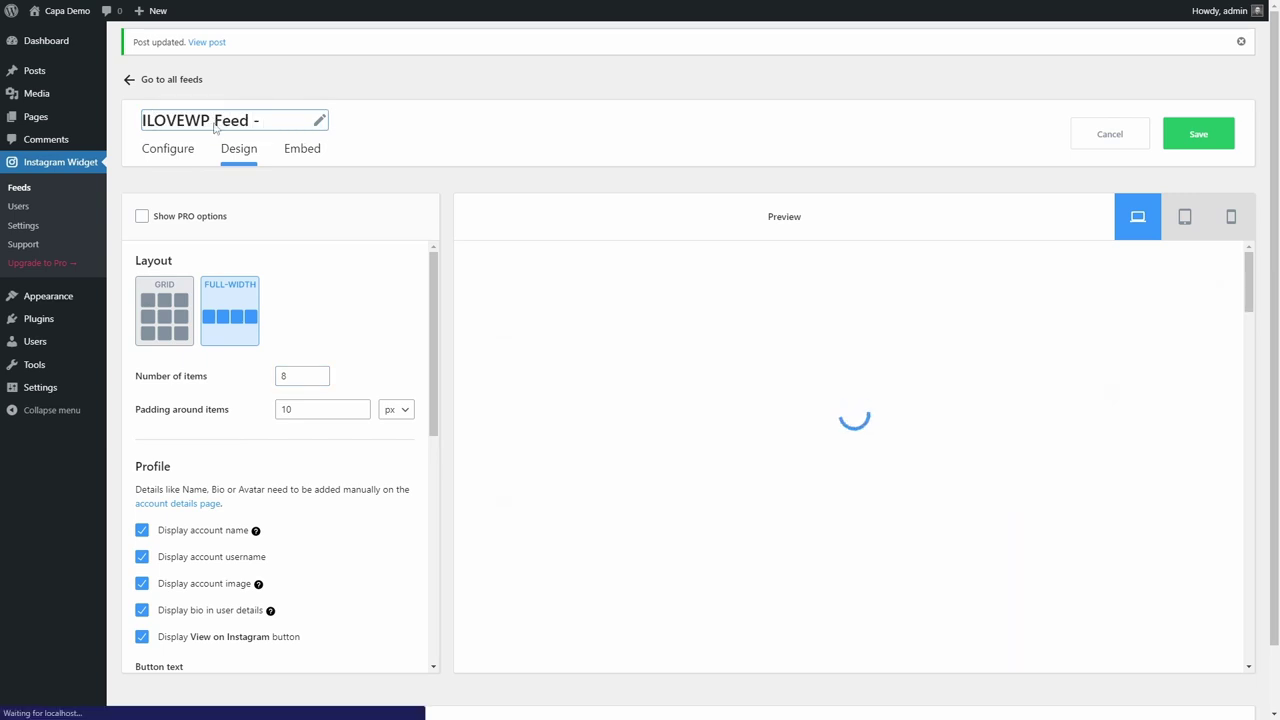
pyautogui.write(' Row')
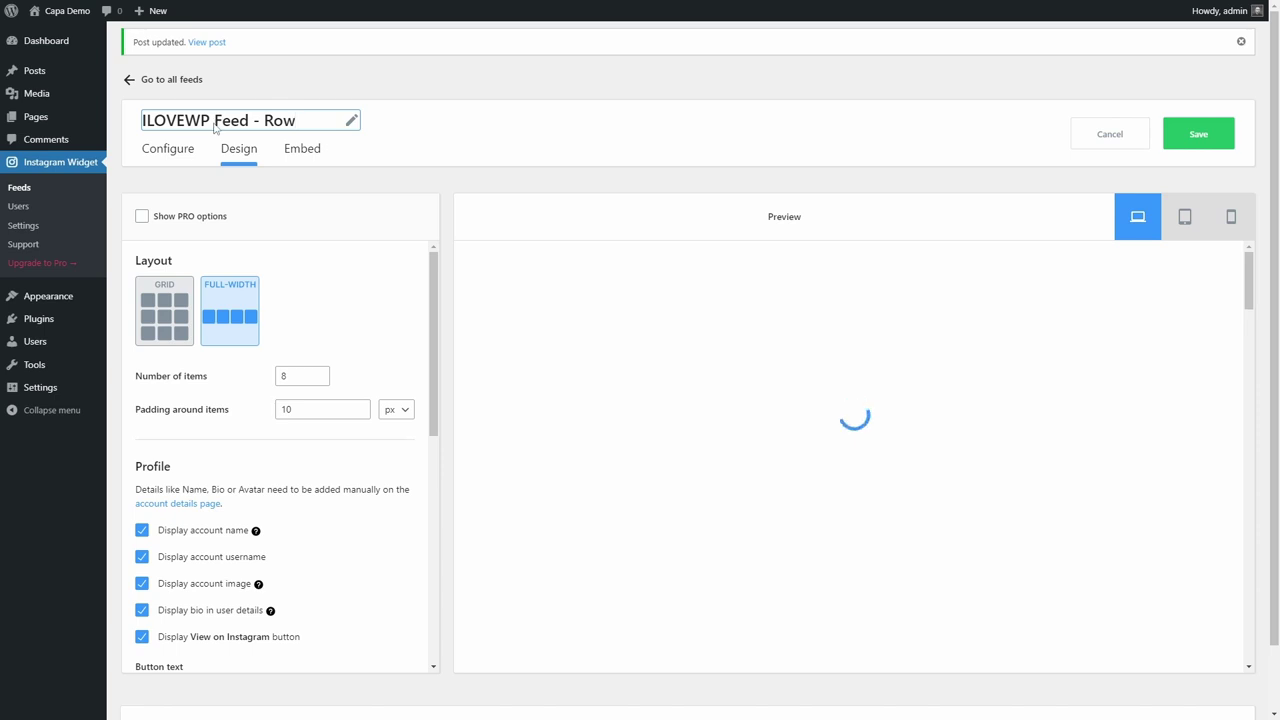
pyautogui.click(1199, 134)
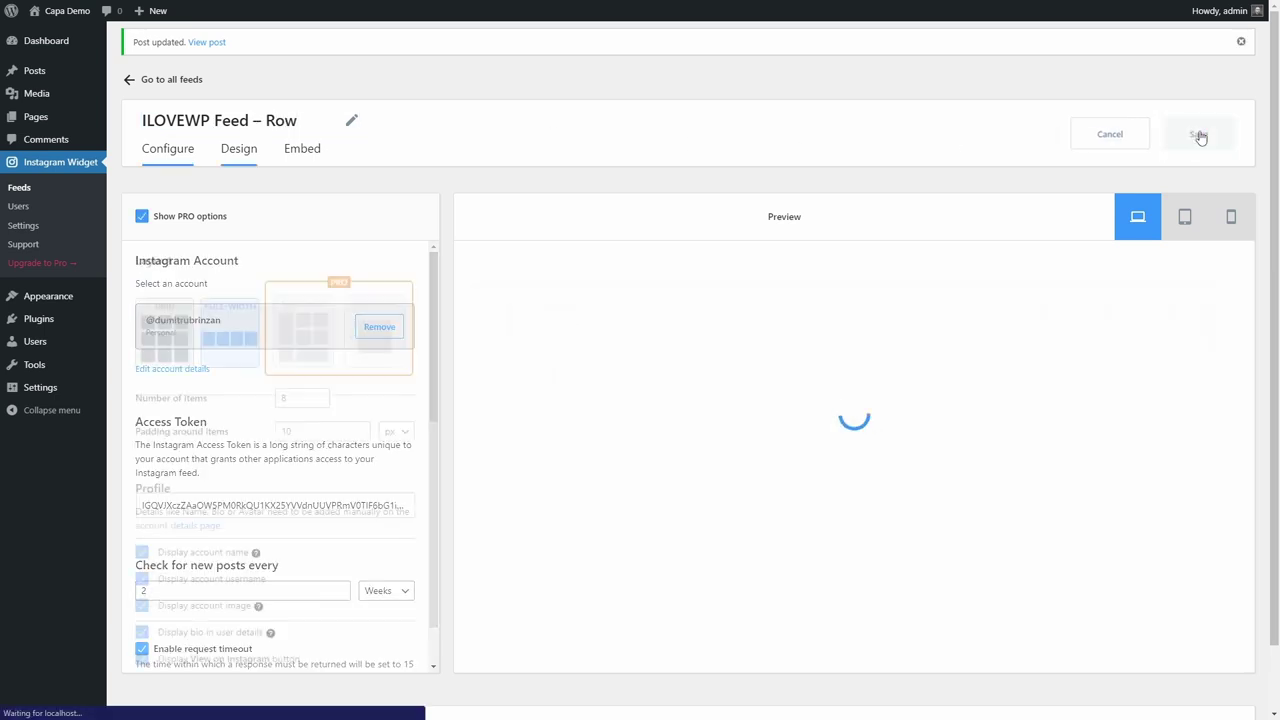
# Step: Copy the feed's shortcode [instagram feed="423"] from the Embed tab
pyautogui.click(298, 150)
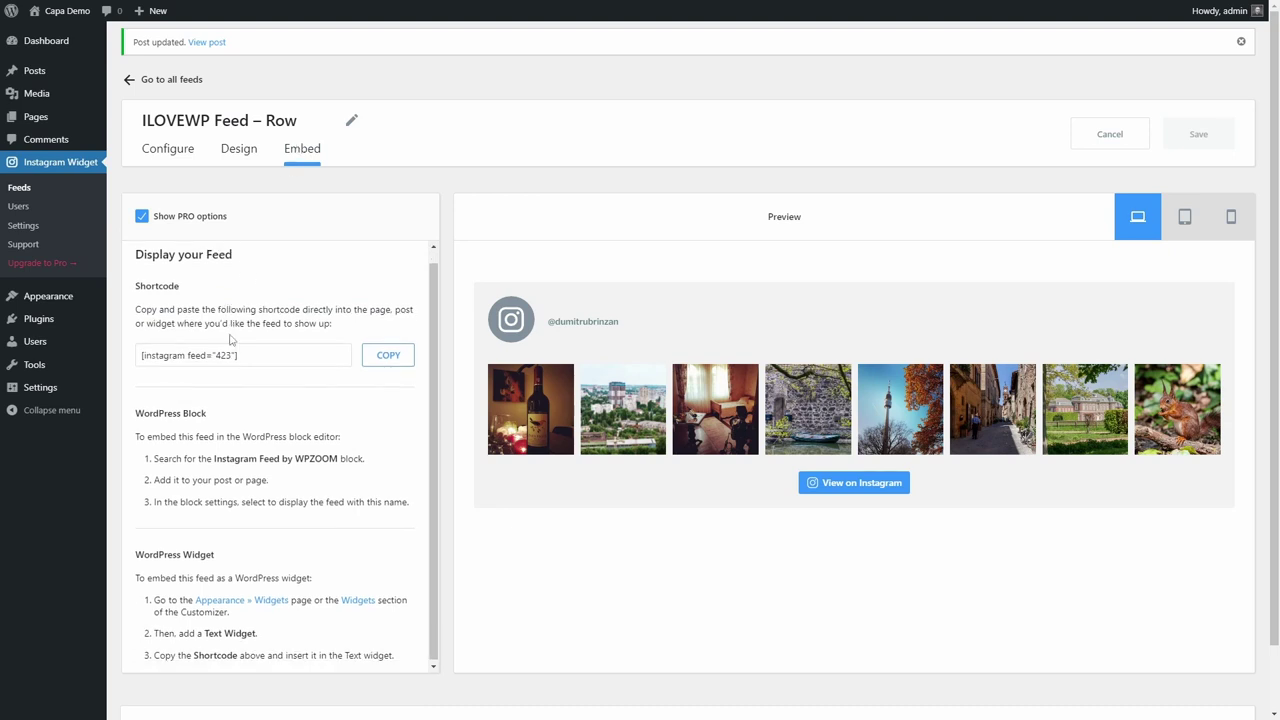
pyautogui.scroll(-2, 515, 440)
pyautogui.scroll(2, 515, 440)
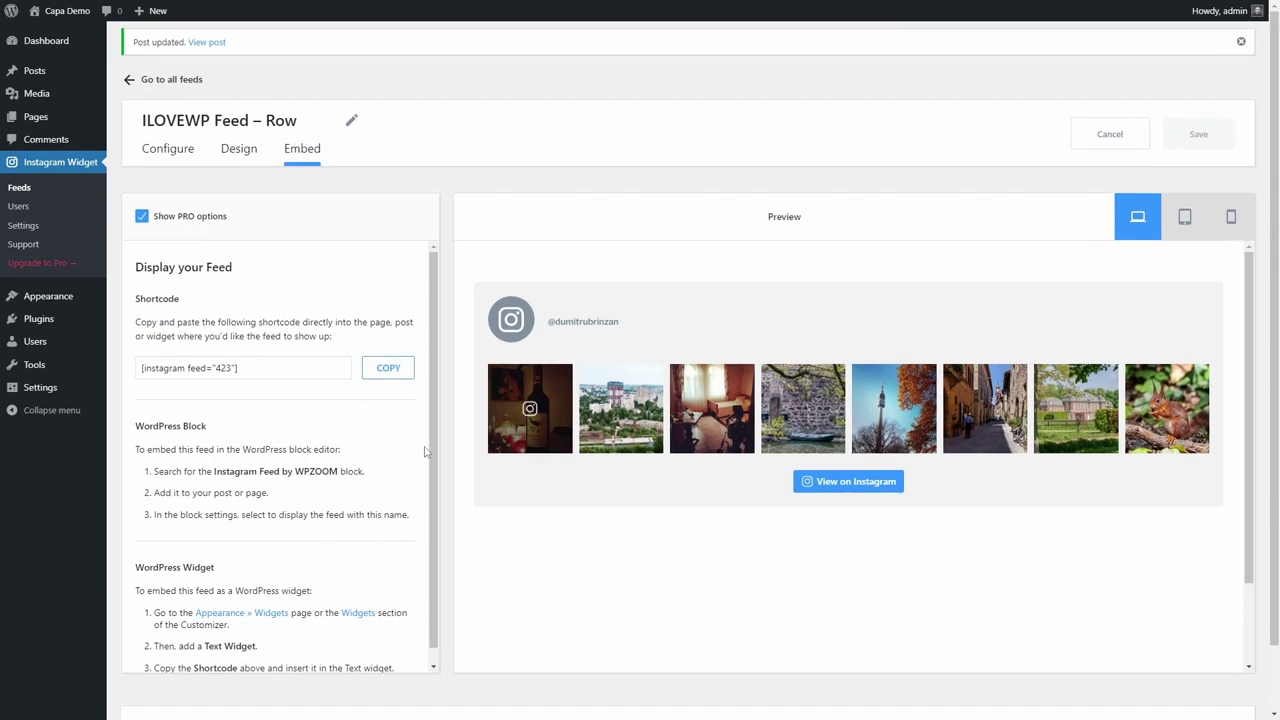
pyautogui.click(388, 369)
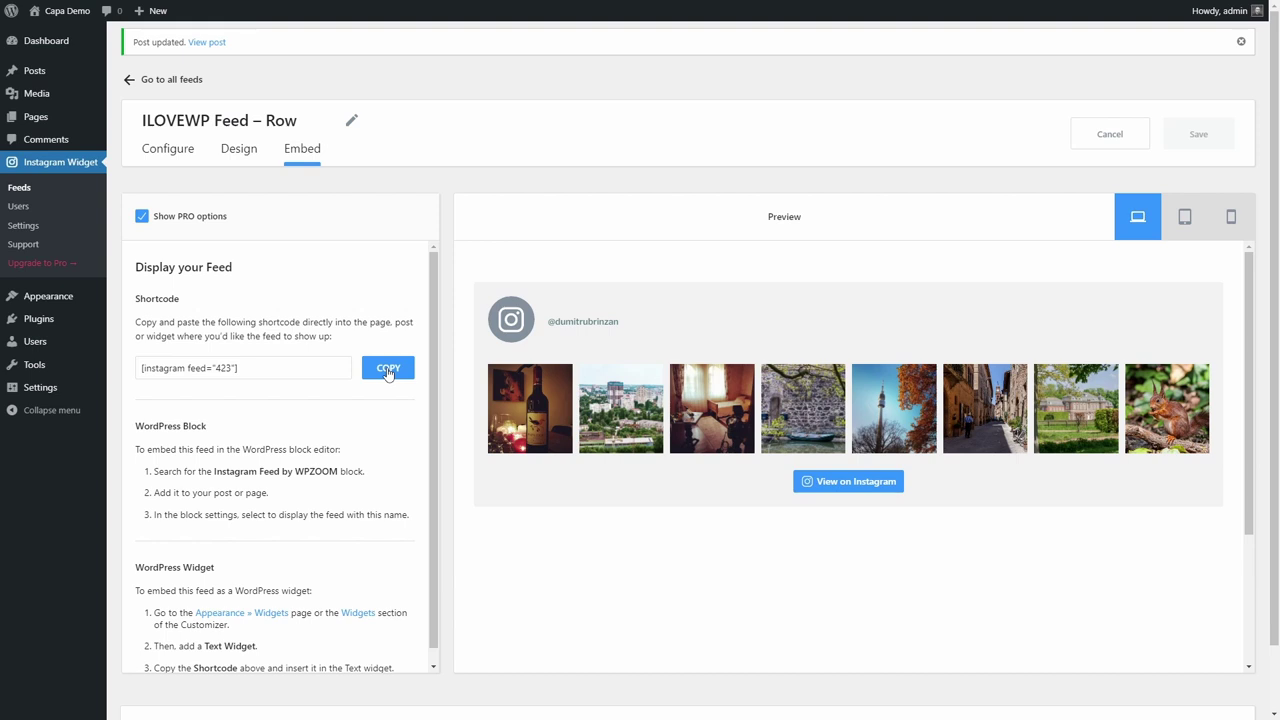
pyautogui.click(388, 370)
# Step: Add a Text widget to the Footer: Full Width widget area
pyautogui.moveTo(45, 296)
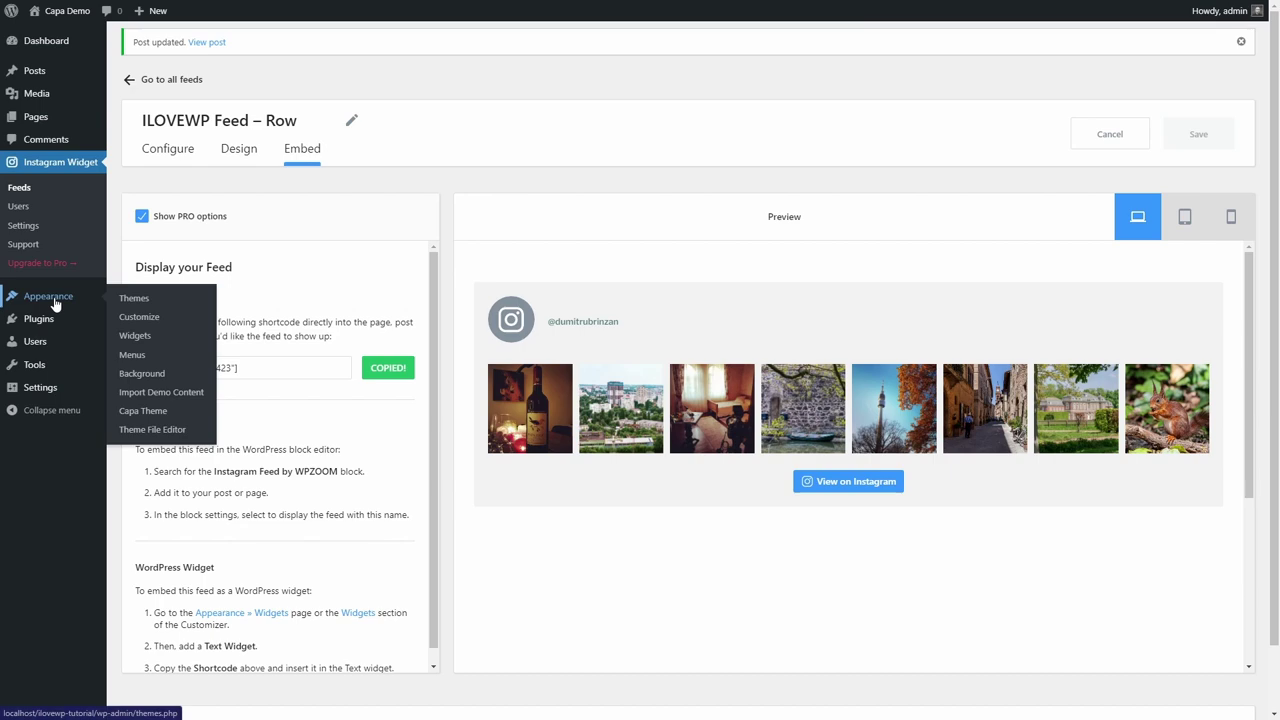
pyautogui.click(137, 340)
pyautogui.click(706, 520)
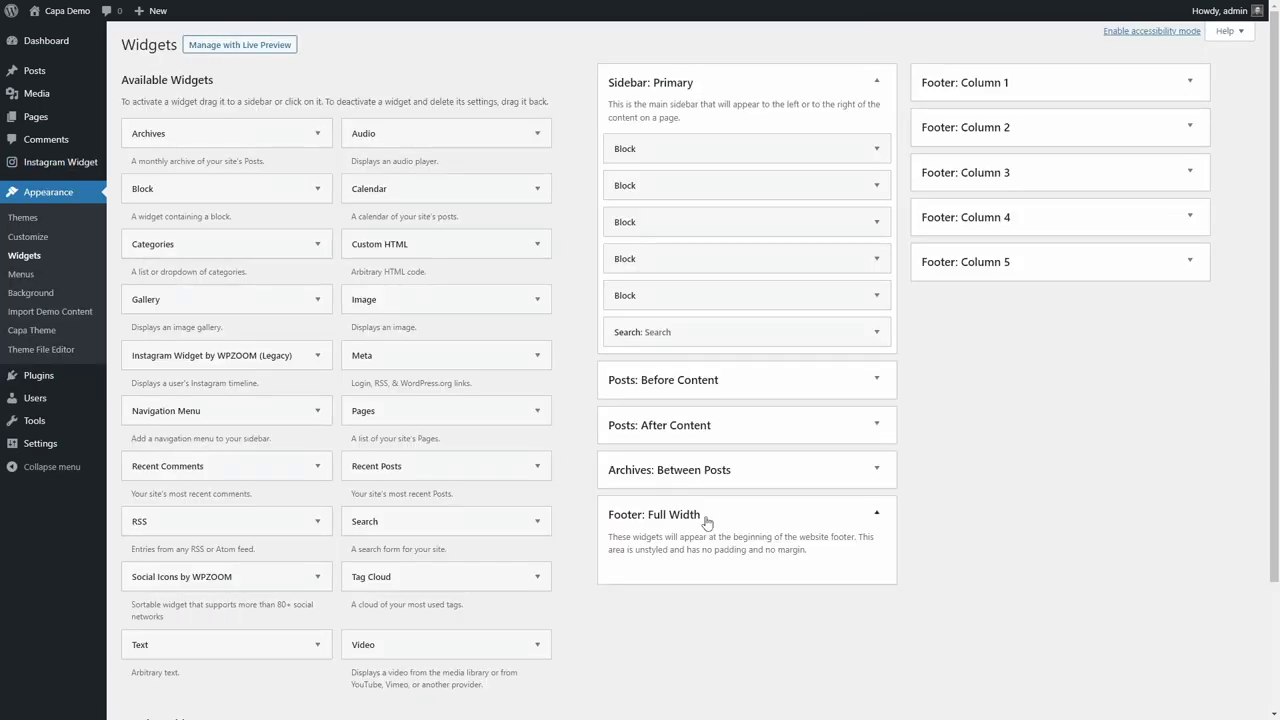
pyautogui.moveTo(137, 648); pyautogui.dragTo(660, 555)
# Step: Paste the [instagram feed="423"] shortcode into the footer Text widget
pyautogui.scroll(-2, 660, 555)
pyautogui.click(674, 534)
pyautogui.hotkey('ctrl', 'v')
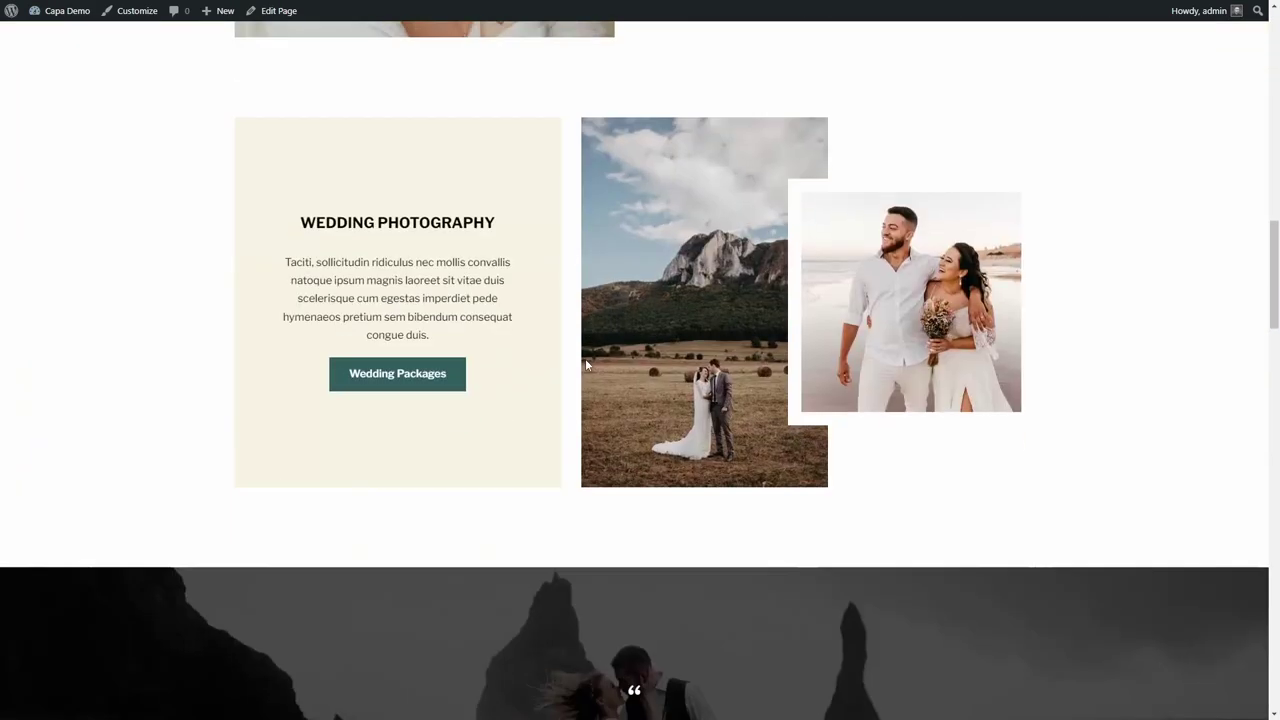
pyautogui.scroll(-15, 587, 364)
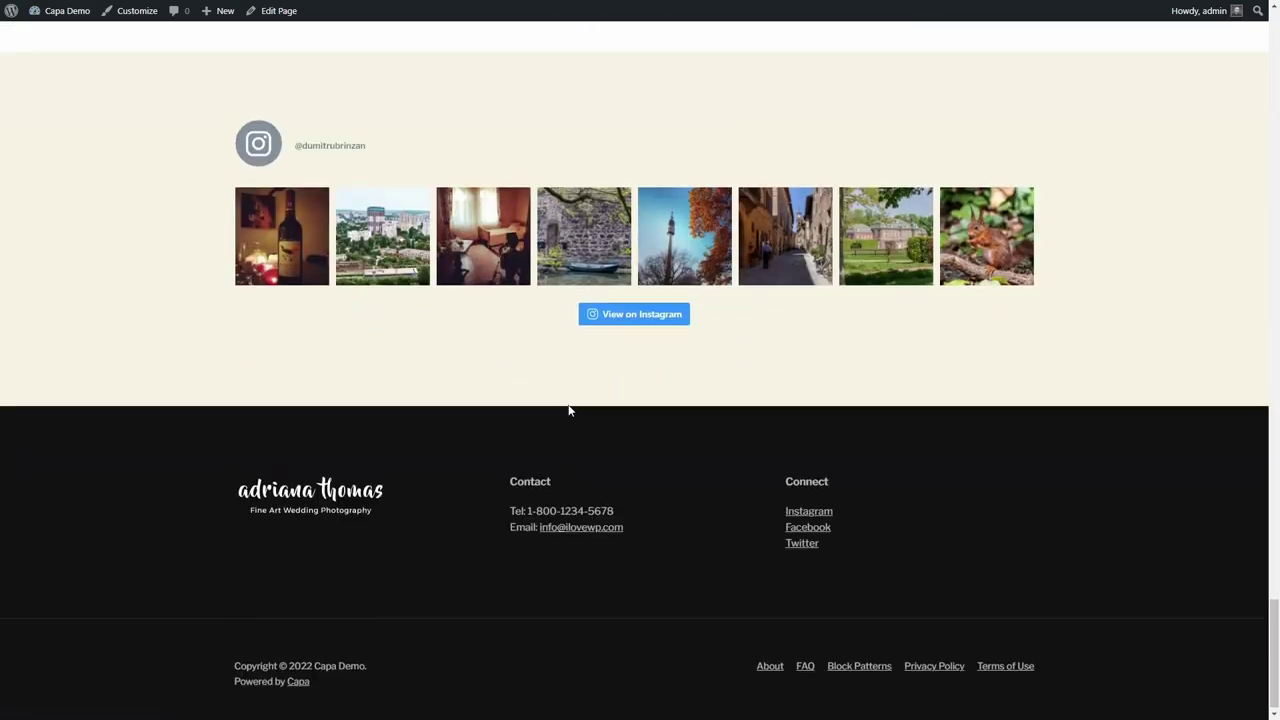
pyautogui.scroll(3, 569, 420)
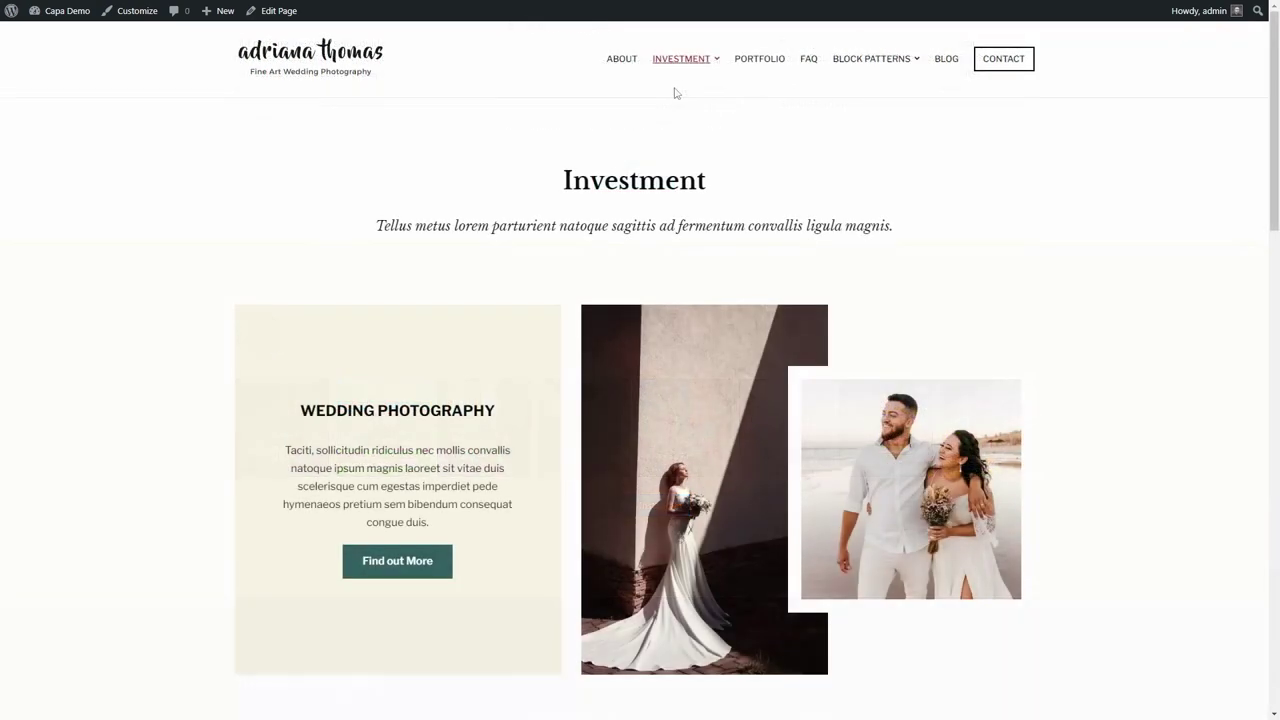
pyautogui.scroll(-5, 616, 110)
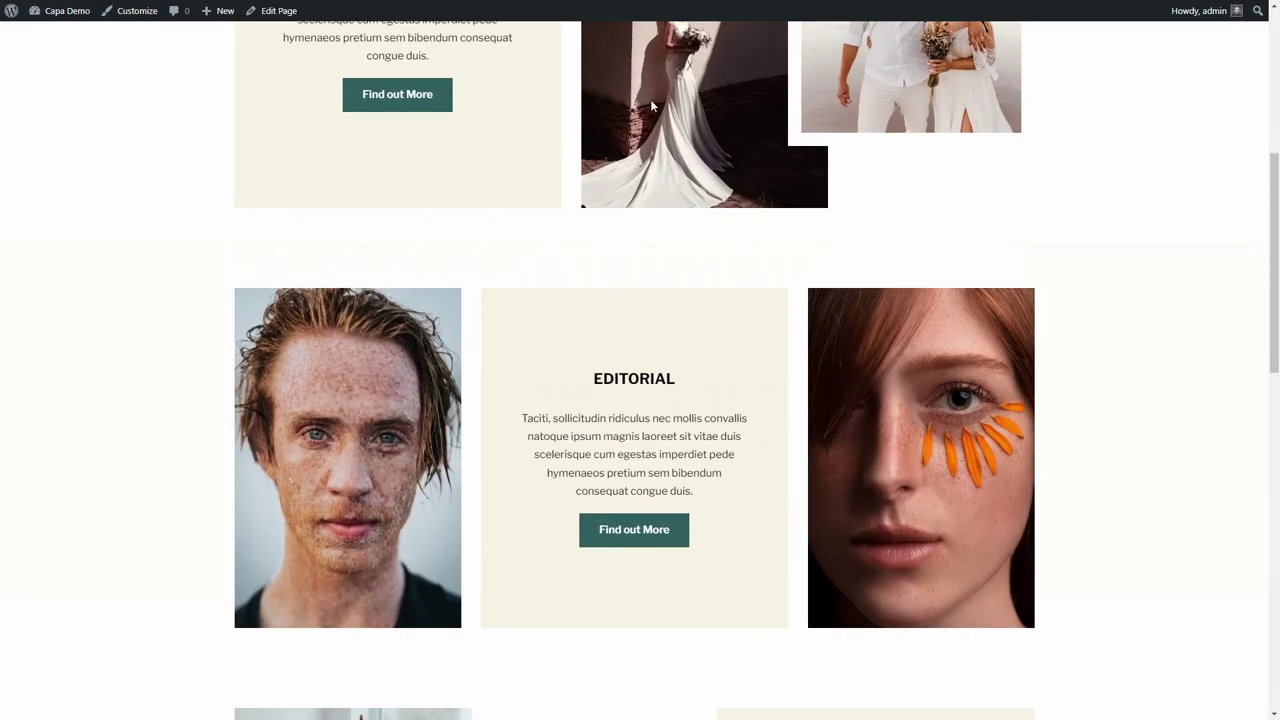
# Step: Insert an Instagram Feed by WPZOOM block below the spacer, showing ILOVEWP Feed – Row
pyautogui.click(262, 12)
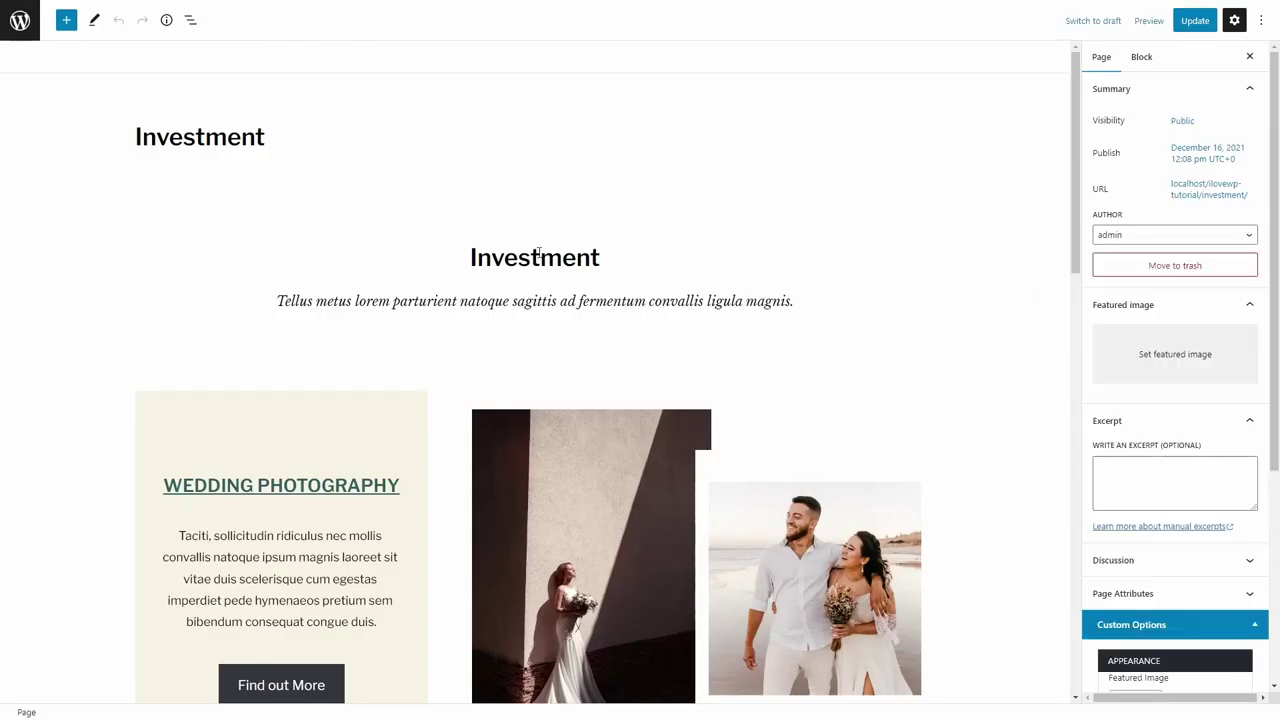
pyautogui.scroll(-5, 551, 357)
pyautogui.click(539, 377)
pyautogui.press('Return')
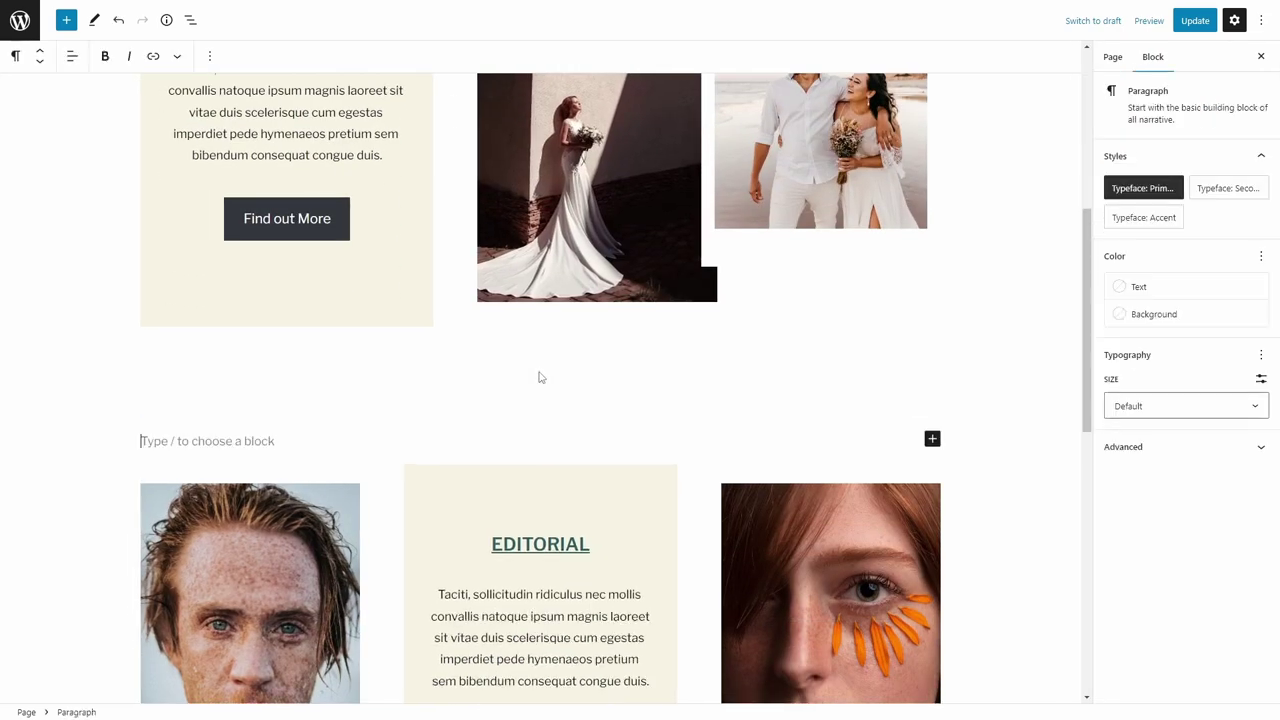
pyautogui.click(66, 24)
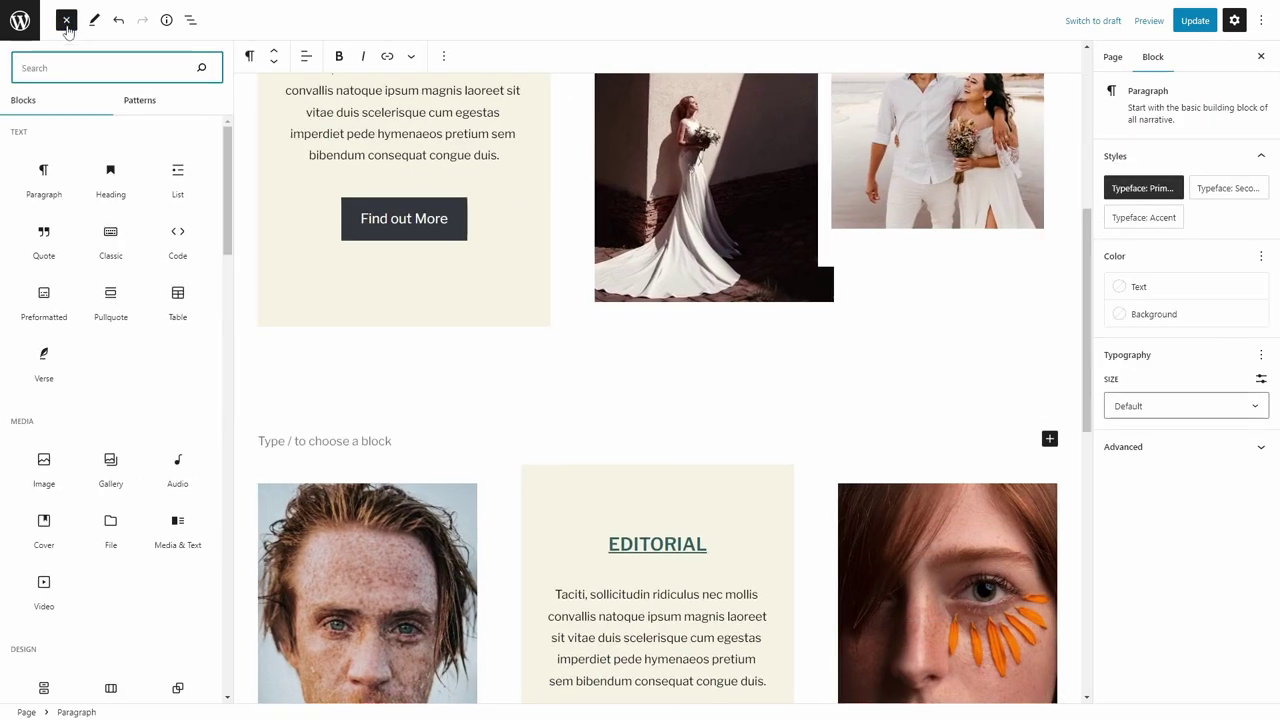
pyautogui.write('wpzoom')
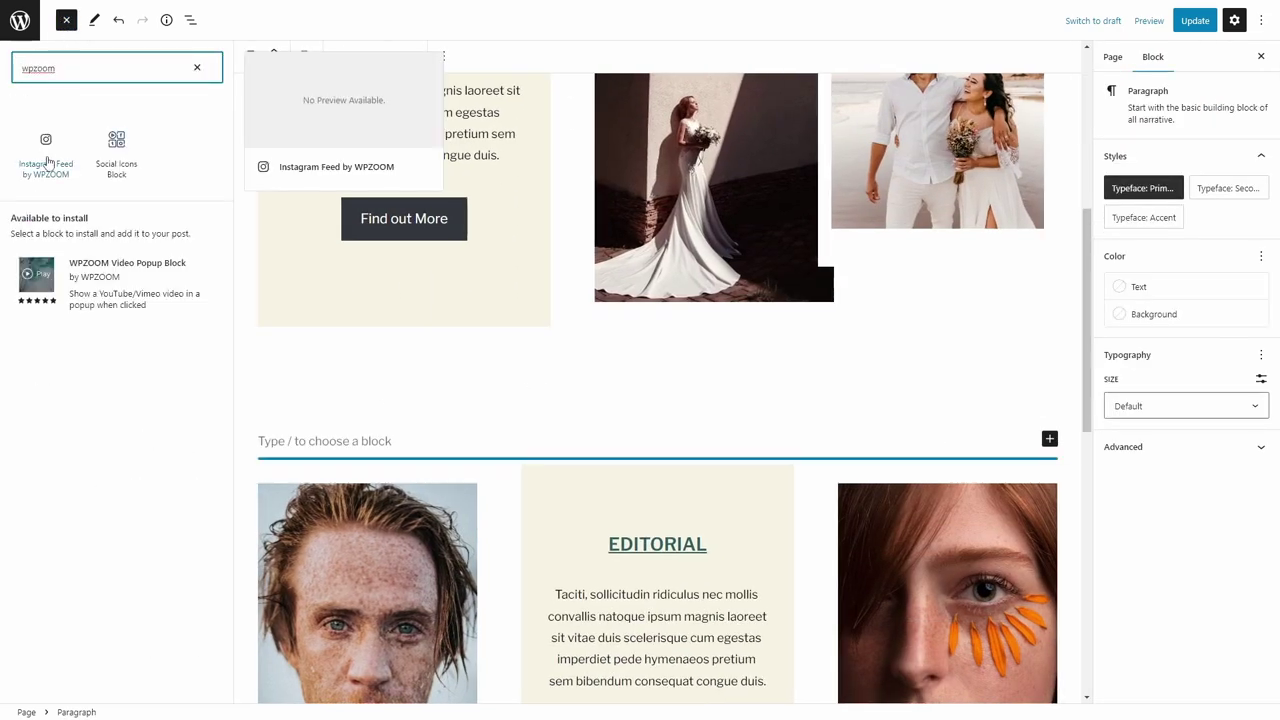
pyautogui.click(46, 160)
pyautogui.click(359, 535)
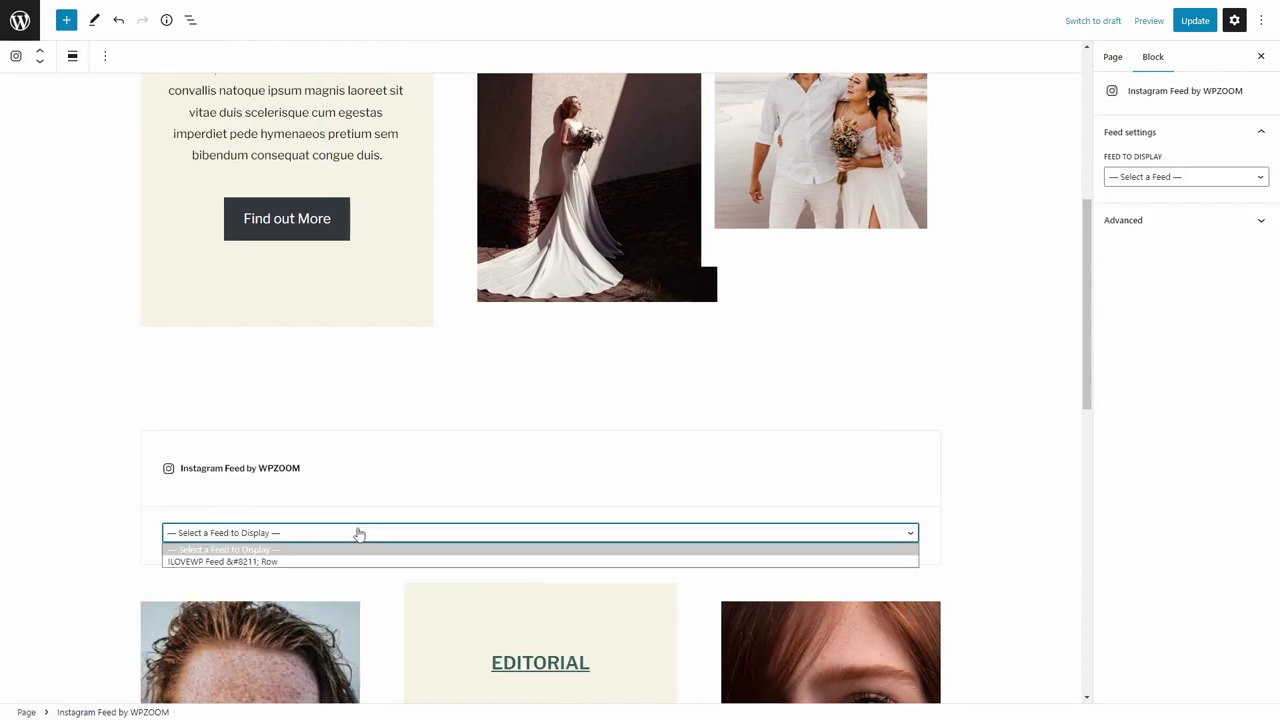
pyautogui.click(297, 562)
# Step: Duplicate the spacer and move the copy below the Instagram feed block
pyautogui.scroll(-1, 435, 352)
pyautogui.click(380, 322)
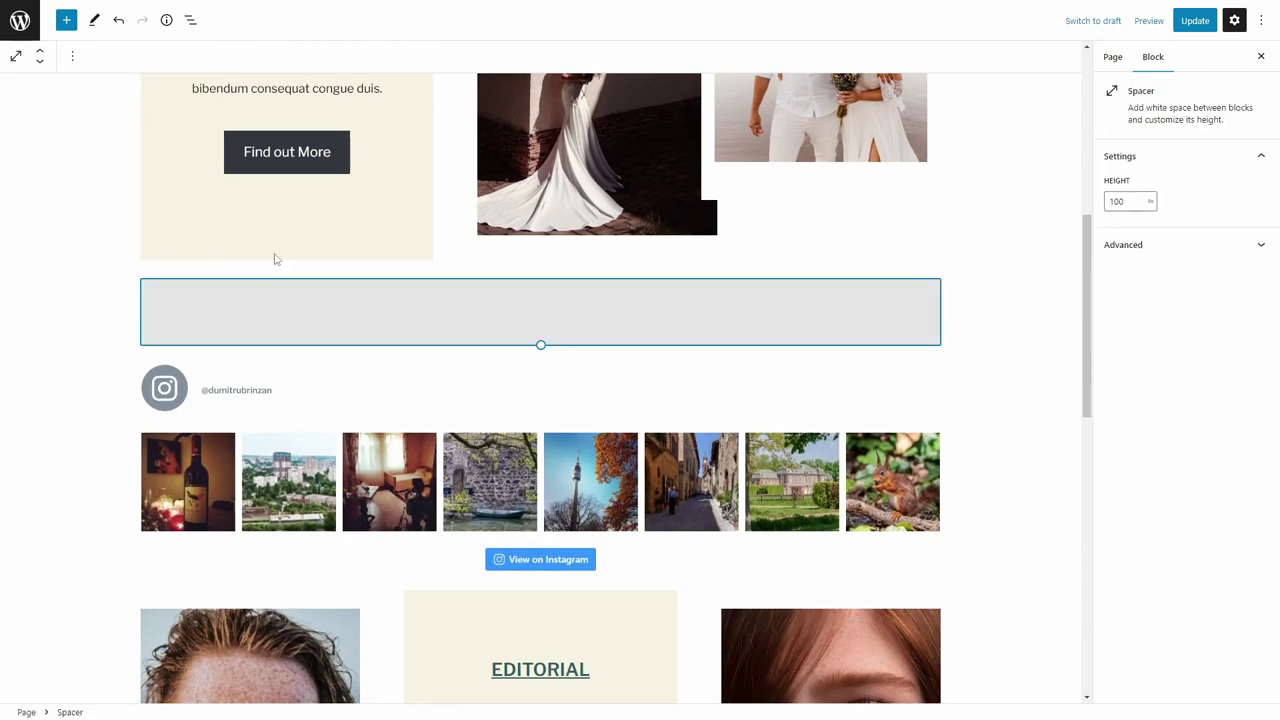
pyautogui.click(72, 56)
pyautogui.click(104, 146)
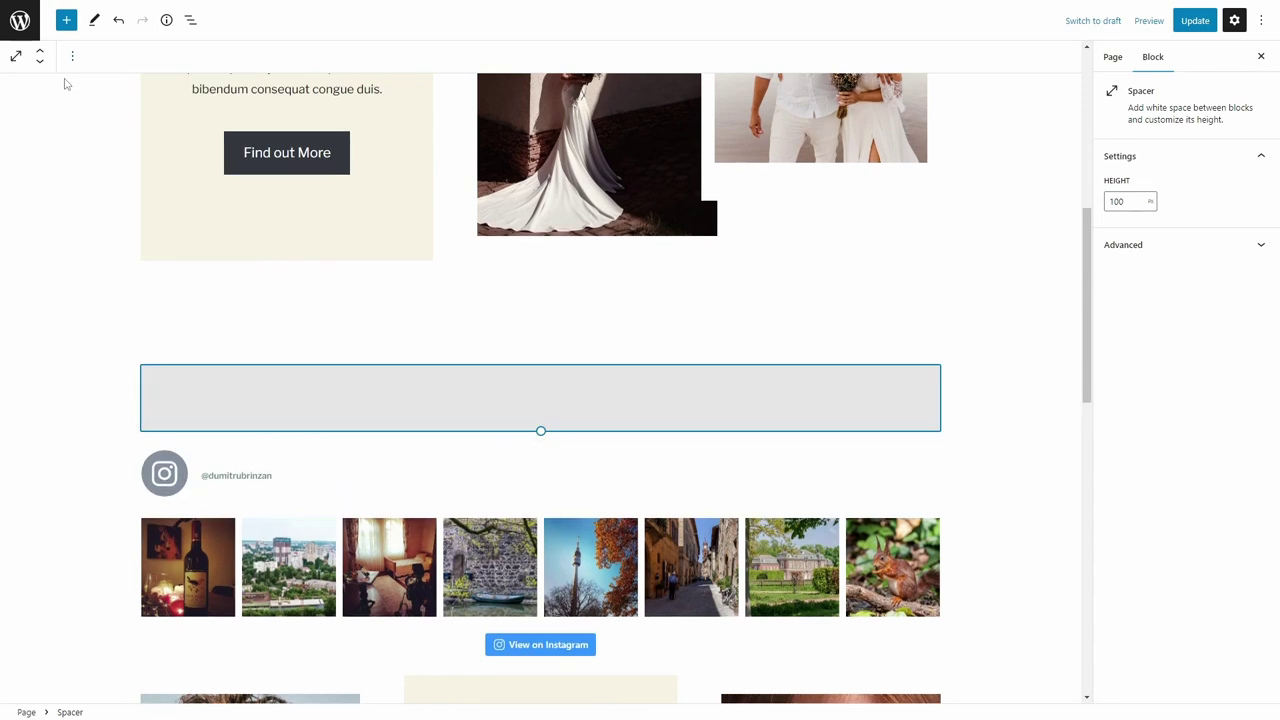
pyautogui.click(41, 62)
# Step: Update the Investment page and view the live Instagram photo row
pyautogui.click(1195, 20)
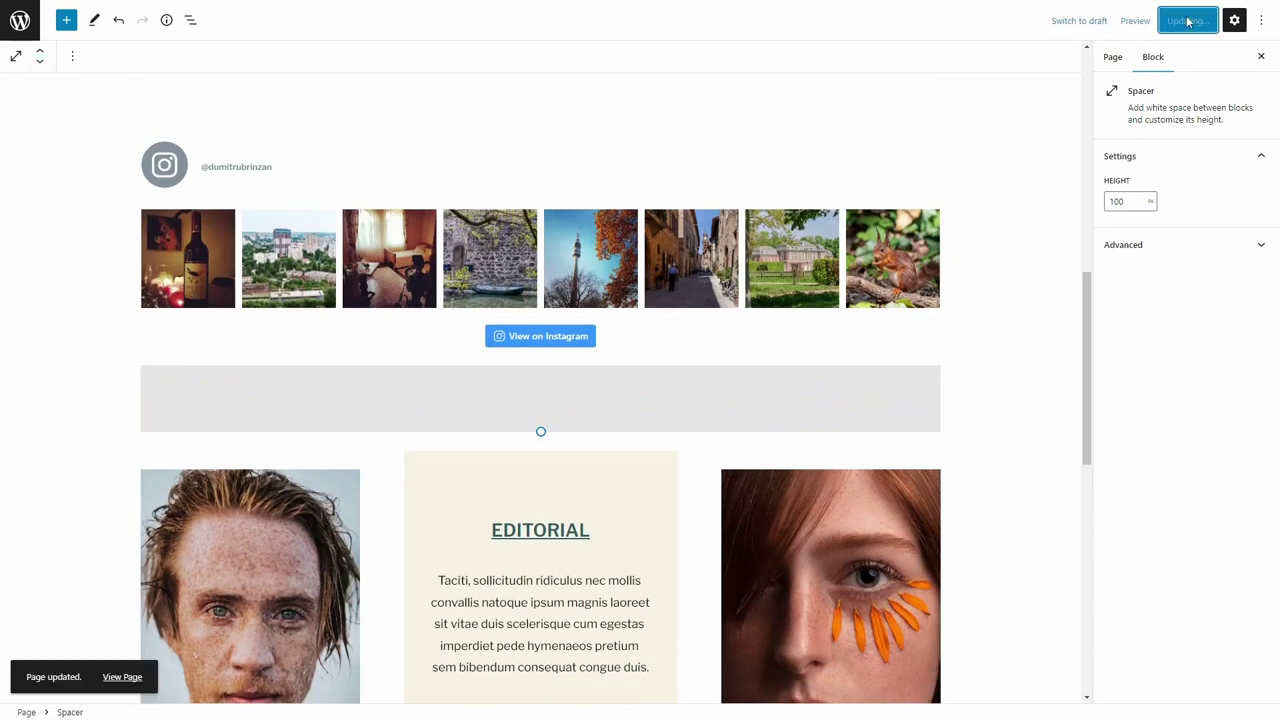
pyautogui.click(120, 677)
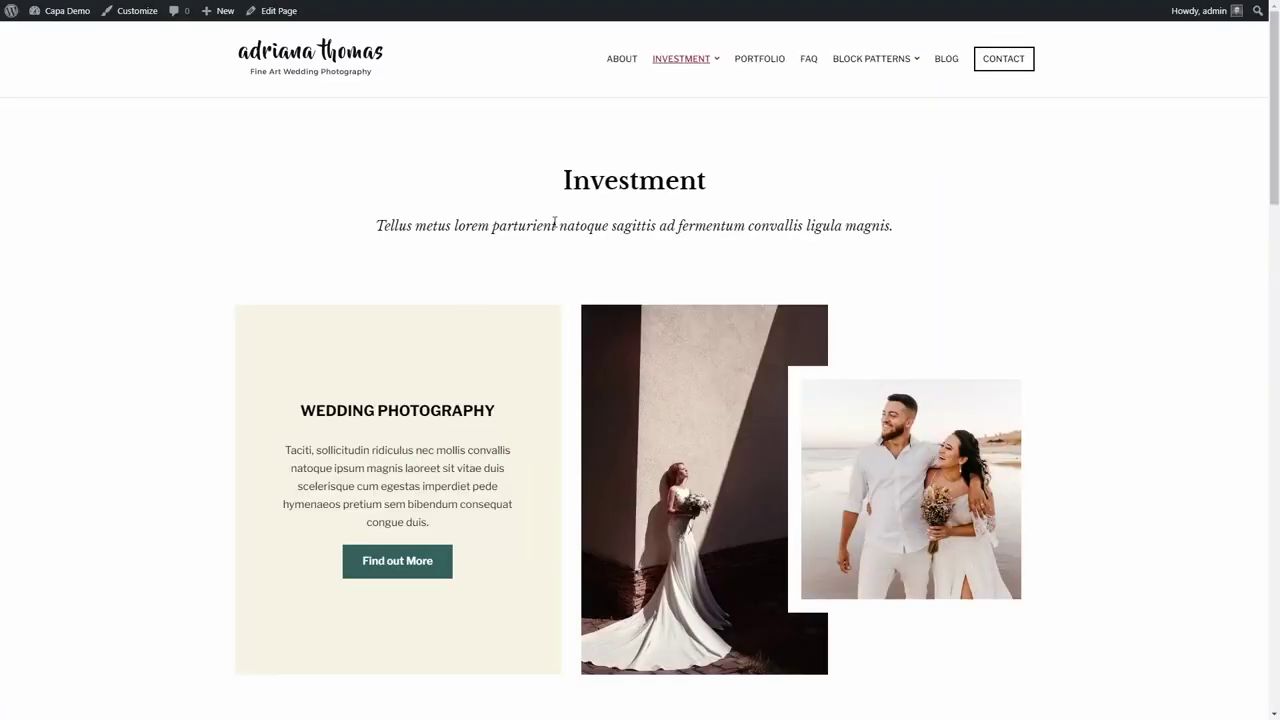
pyautogui.scroll(-5, 565, 216)
pyautogui.scroll(-2, 565, 216)
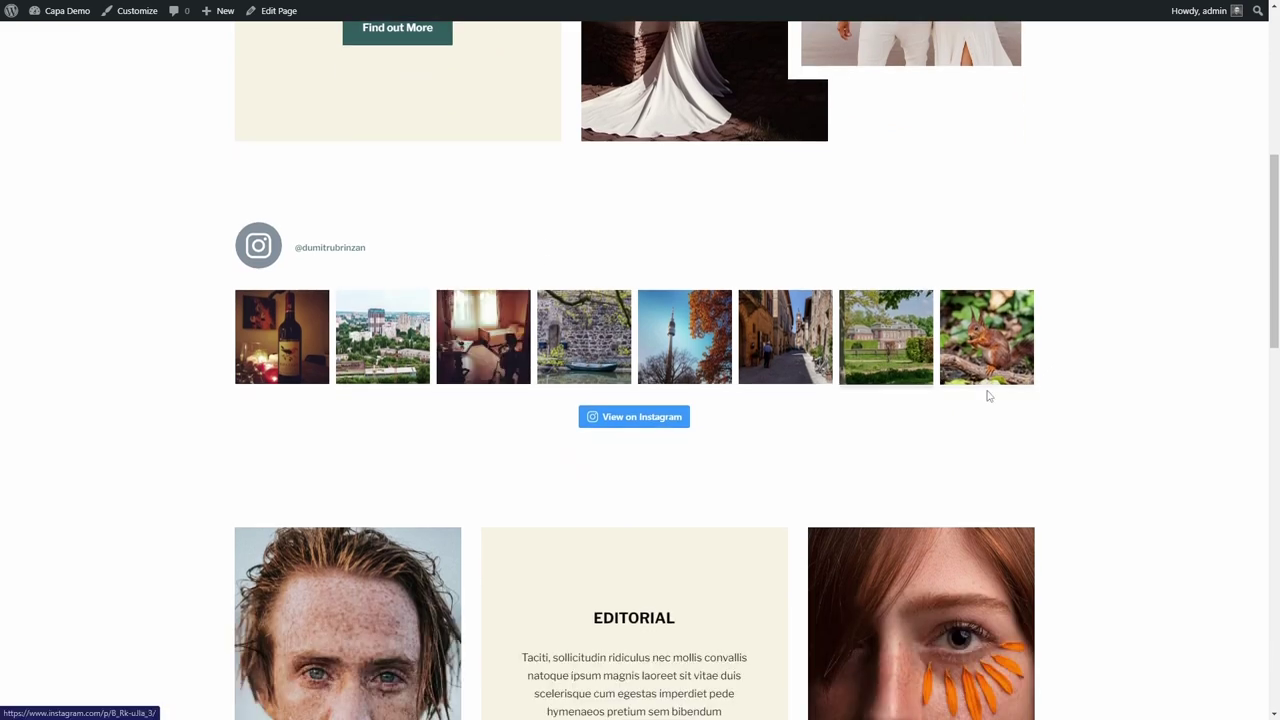
pyautogui.scroll(1, 1109, 414)
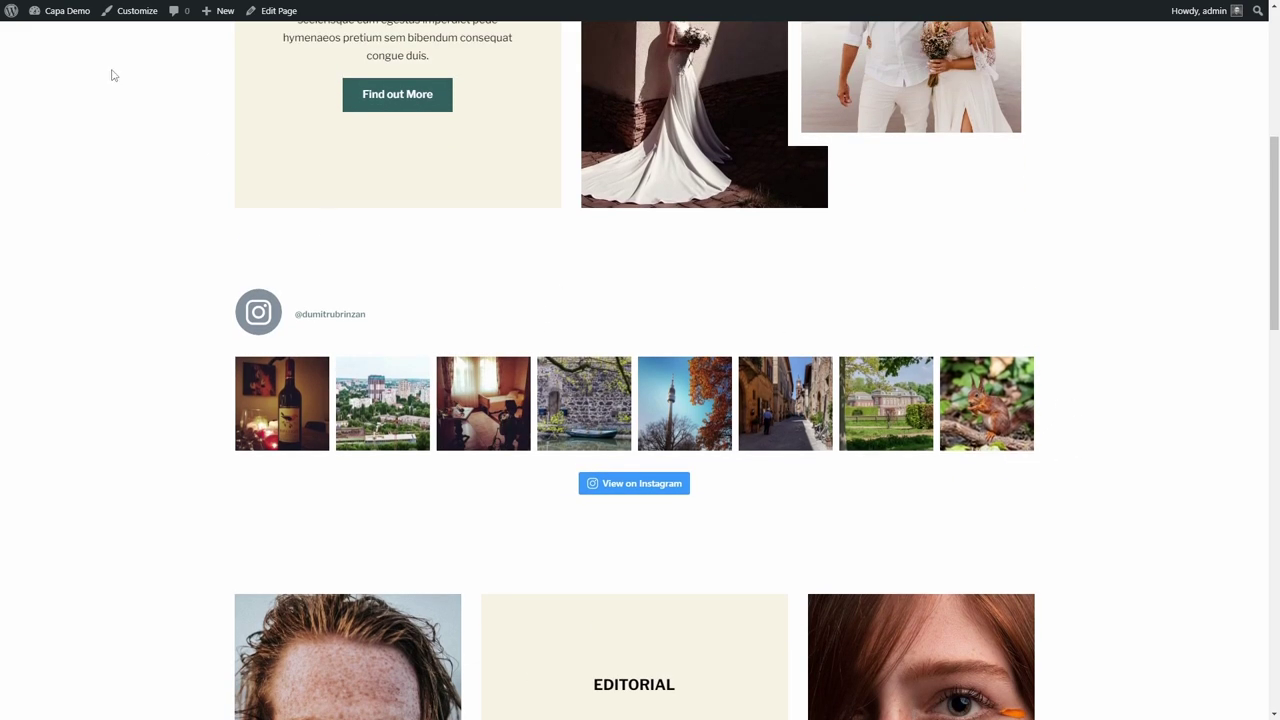
# Step: Edit the connected account, entering a display name and bio 'WordPress Developer and content creator.'
pyautogui.moveTo(62, 11)
pyautogui.click(57, 33)
pyautogui.moveTo(60, 214)
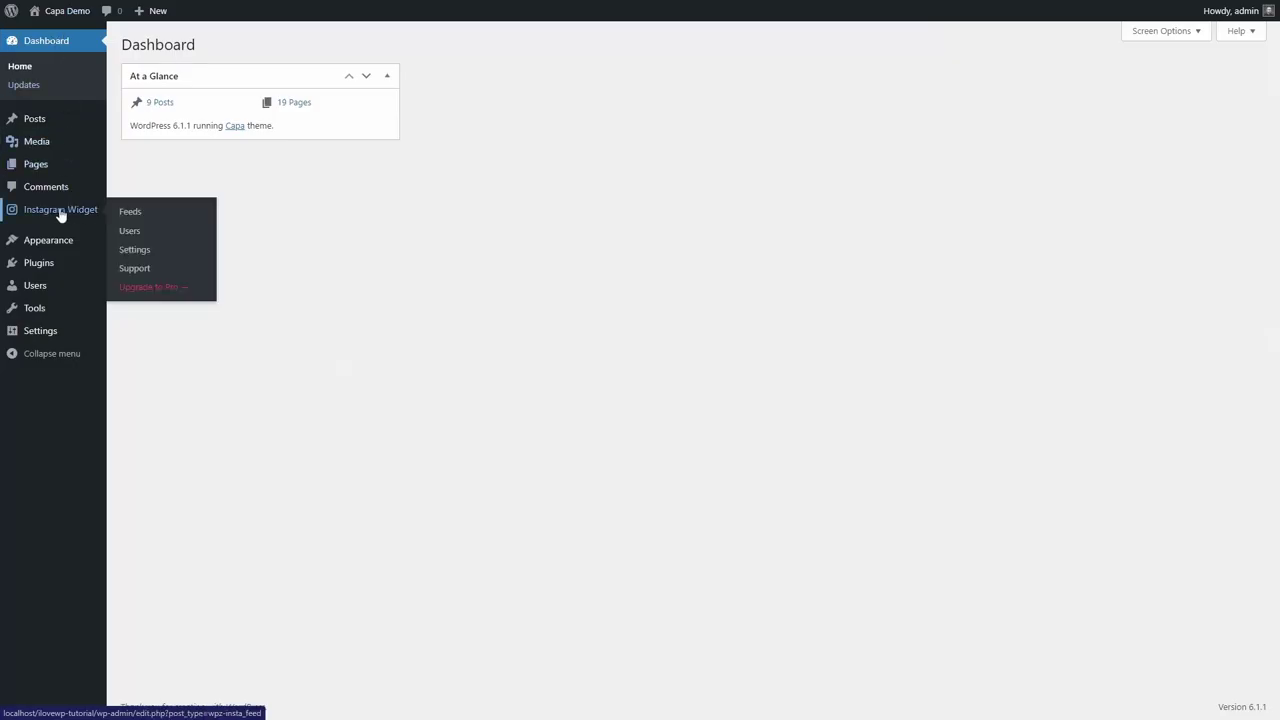
pyautogui.click(129, 213)
pyautogui.click(220, 103)
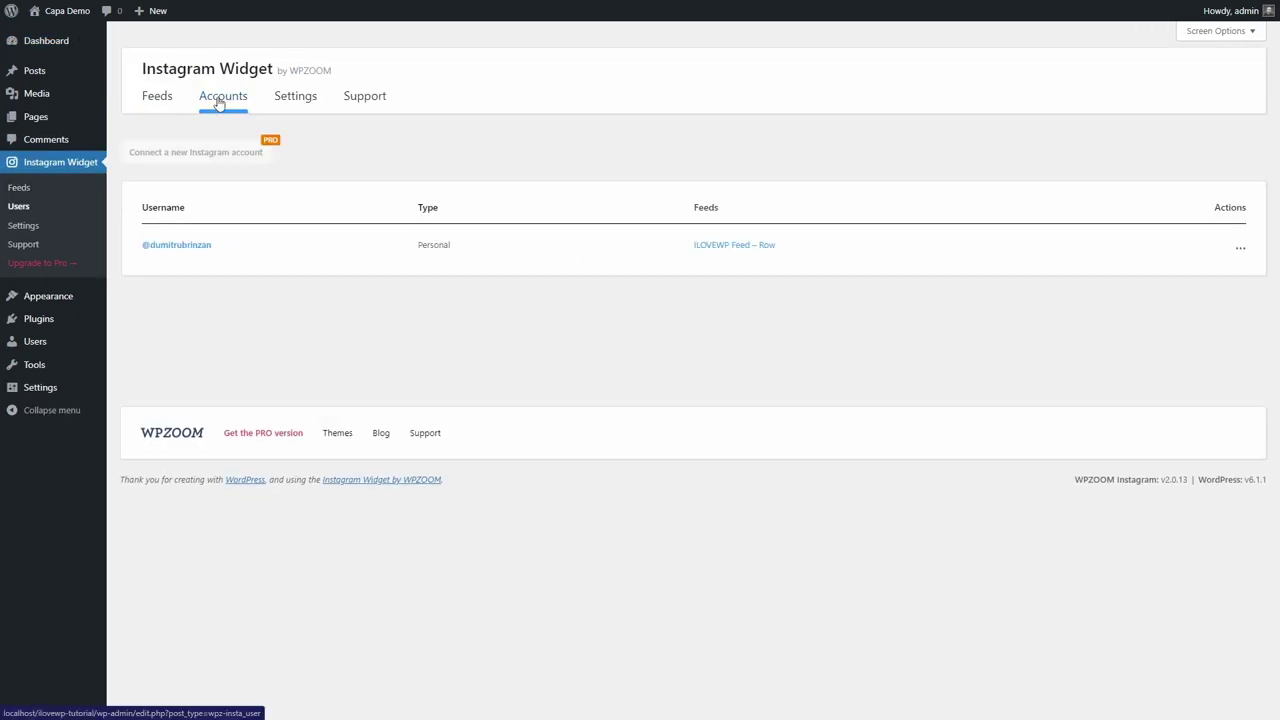
pyautogui.click(1240, 248)
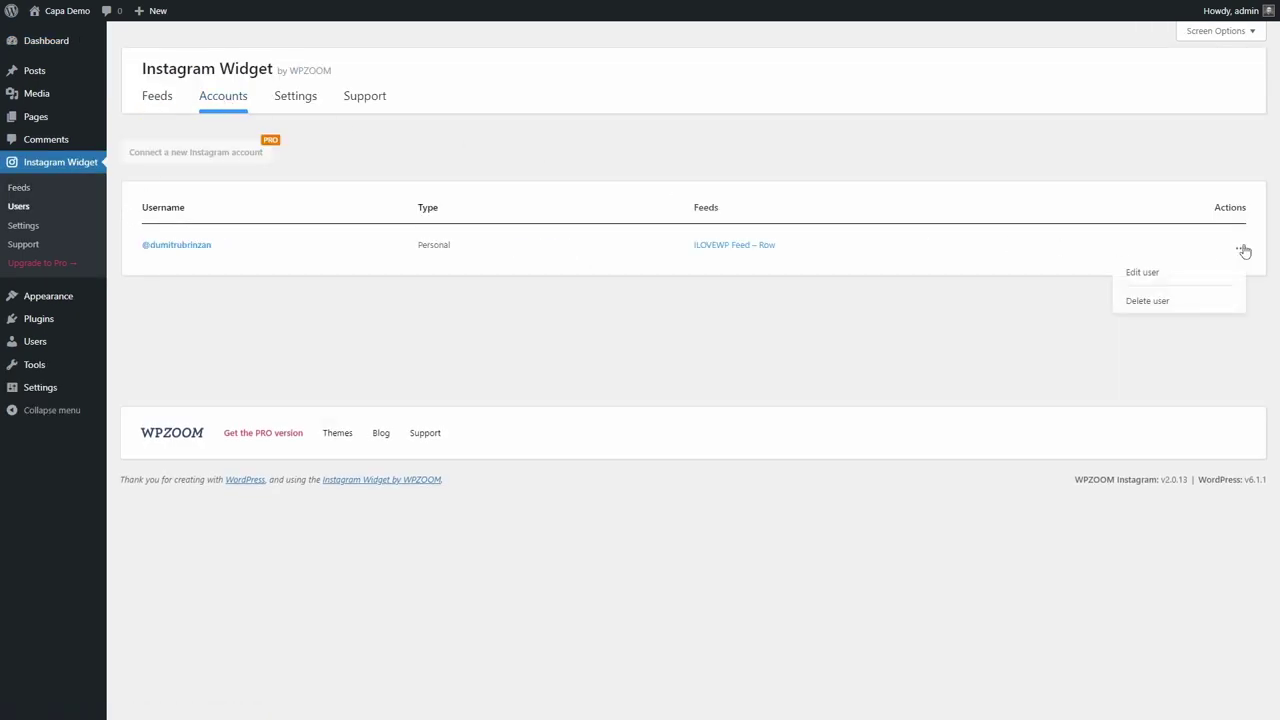
pyautogui.click(1147, 276)
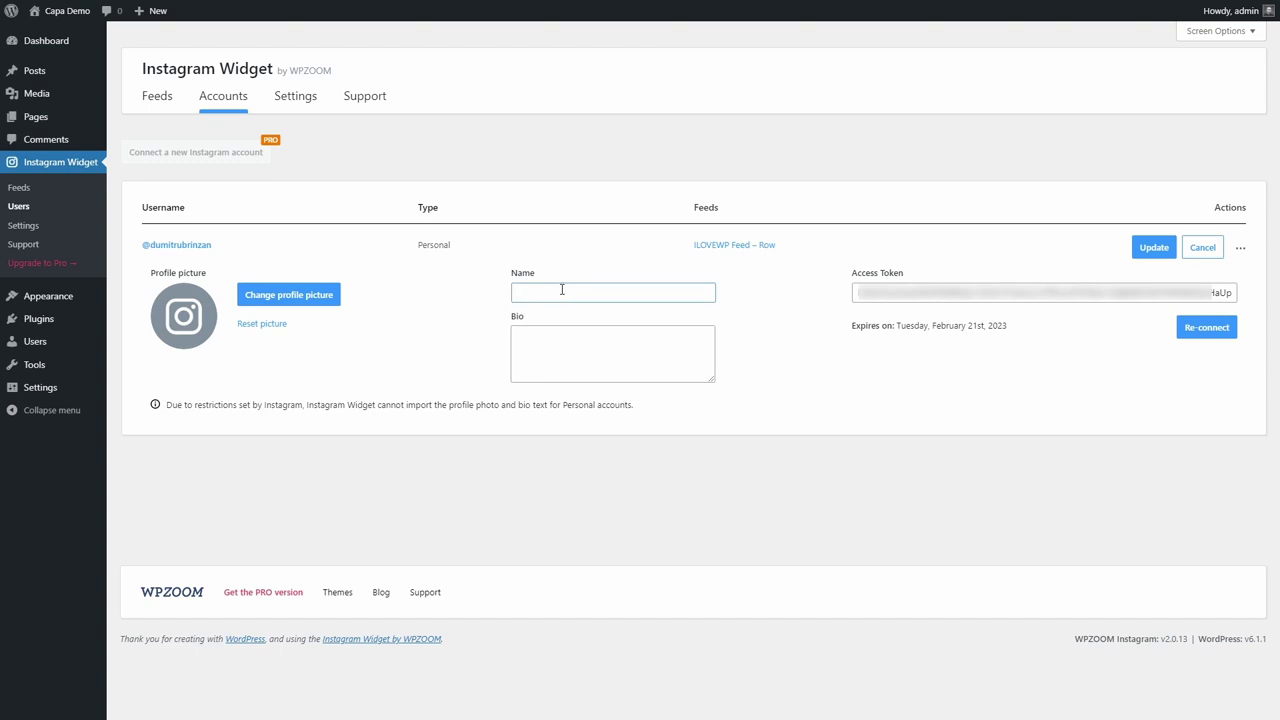
pyautogui.press('Tab')
pyautogui.write('W')
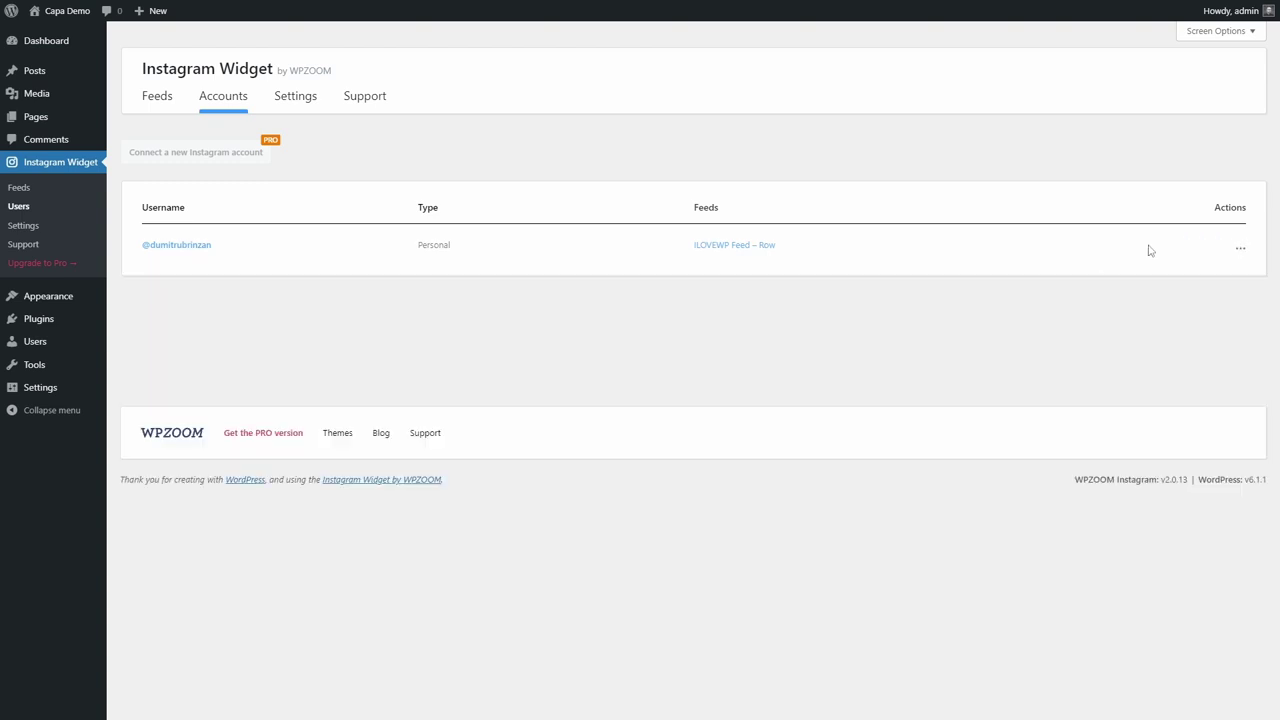
# Step: Set the freckled man portrait from the Media Library as profile picture and update
pyautogui.click(185, 250)
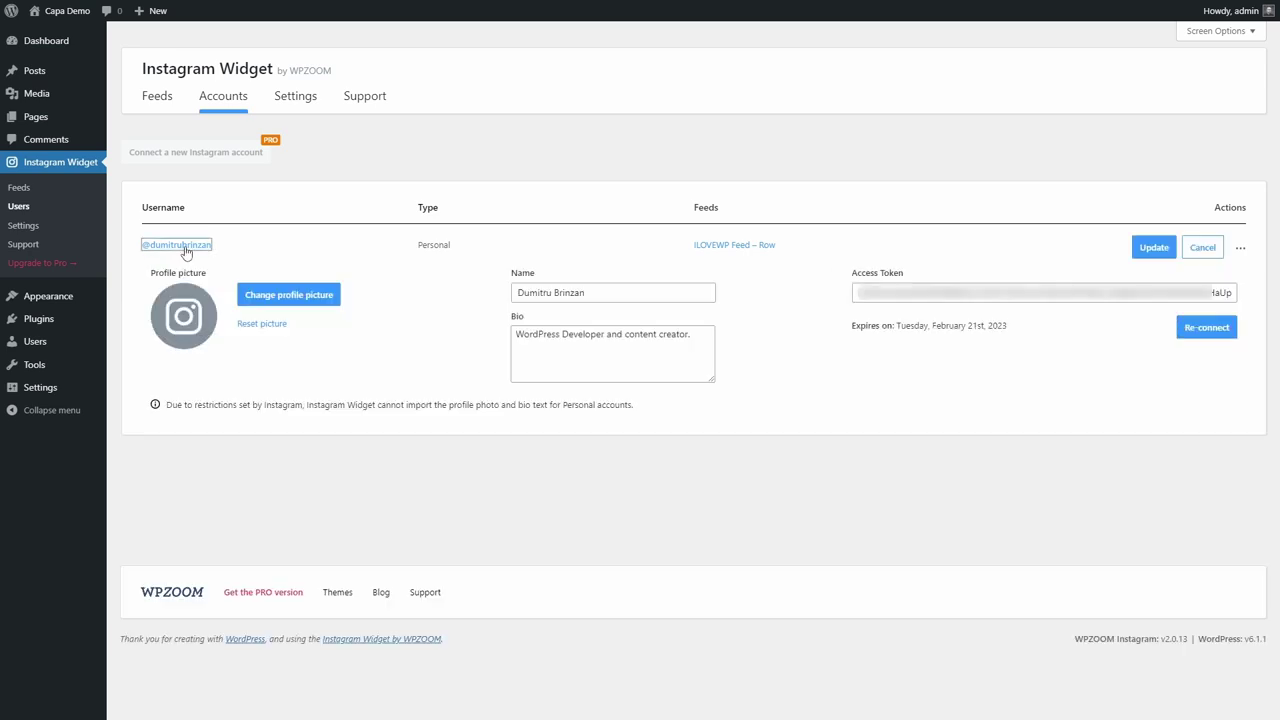
pyautogui.click(286, 292)
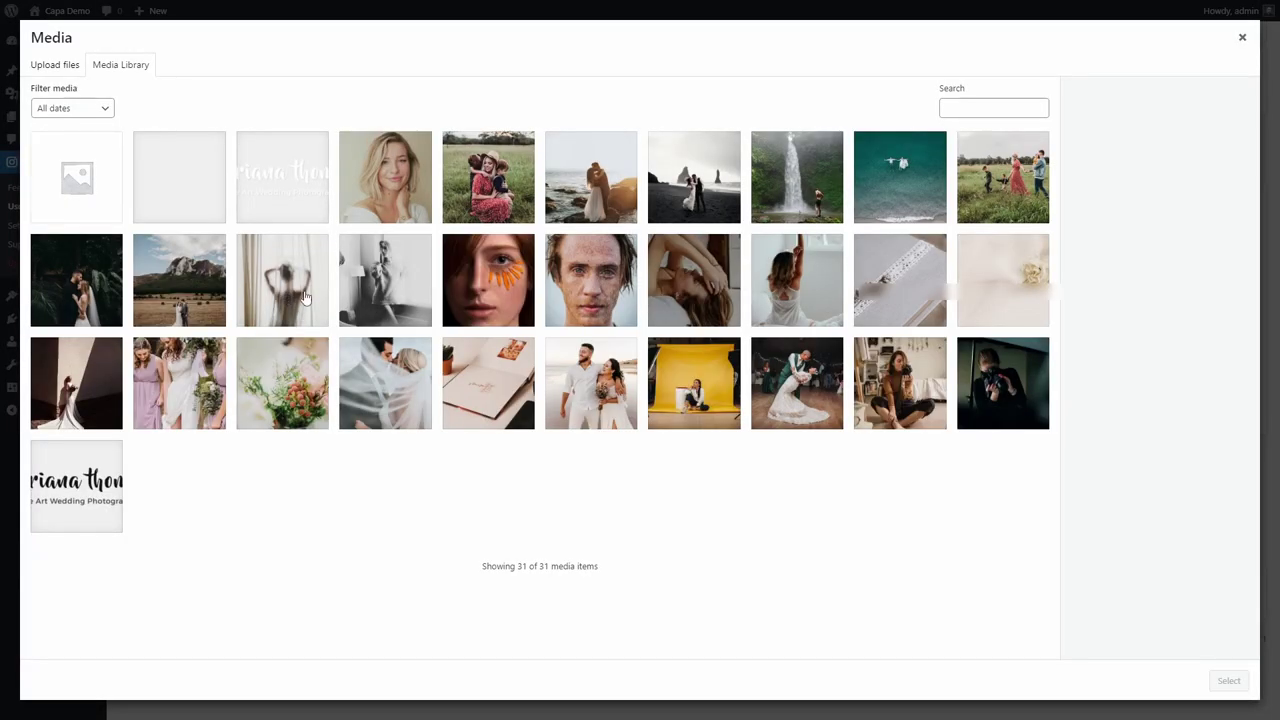
pyautogui.click(603, 272)
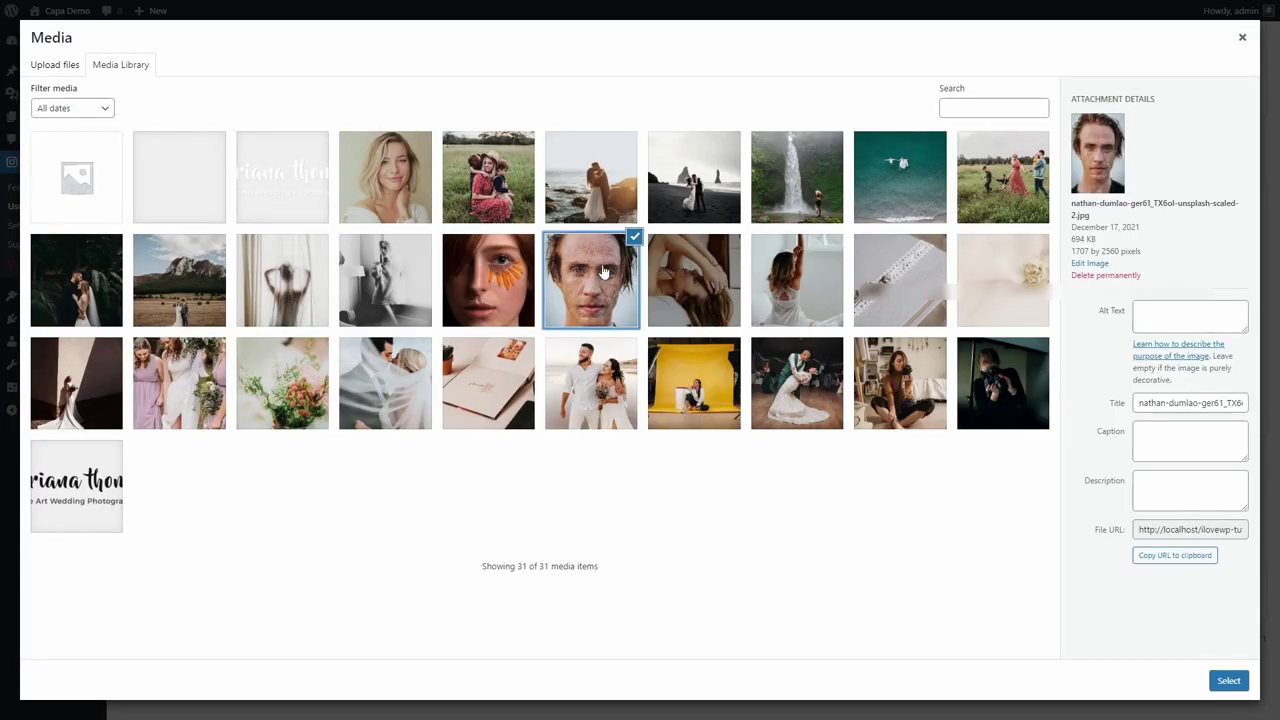
pyautogui.click(1222, 681)
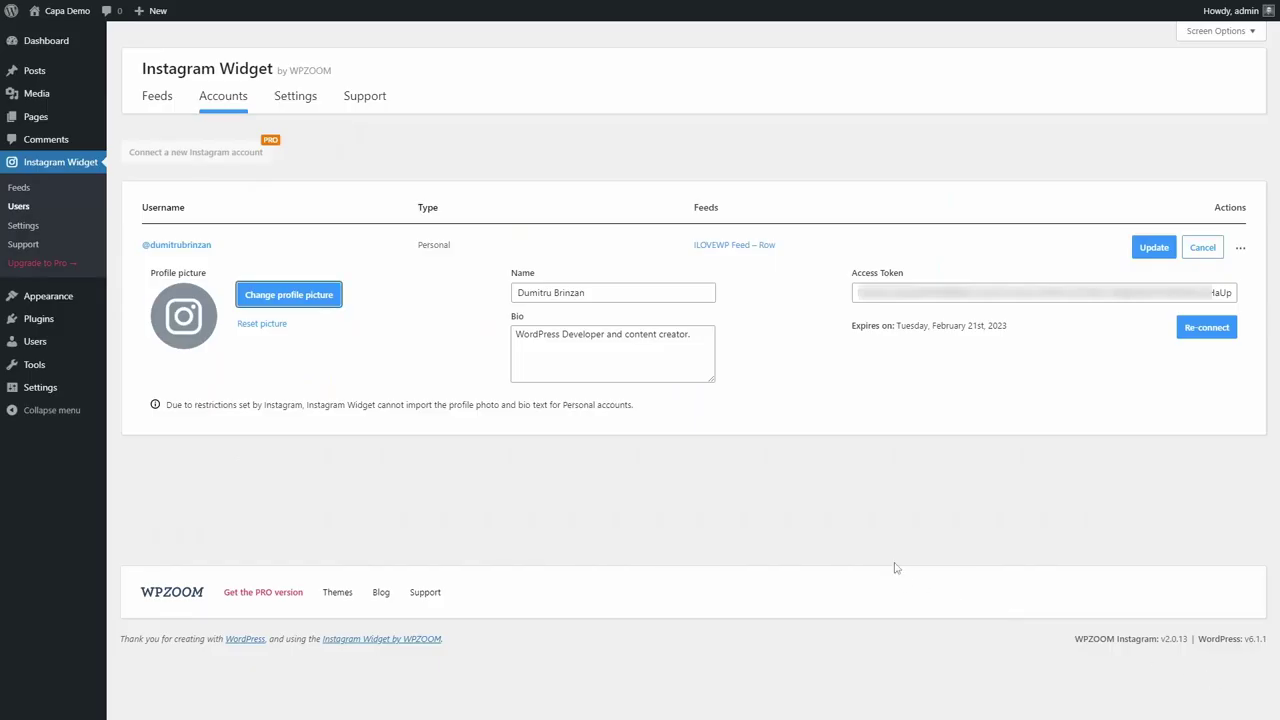
pyautogui.click(1152, 248)
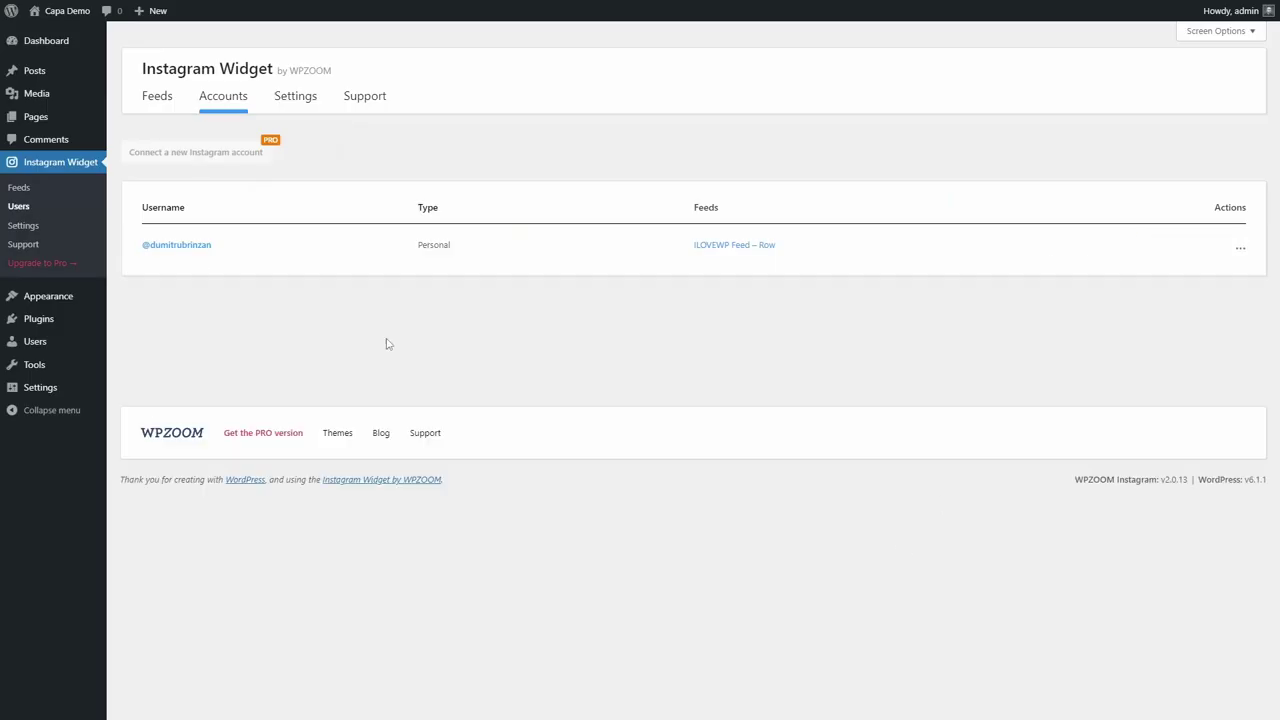
# Step: Create a new feed from the connected account, checking for new posts every 2 weeks
pyautogui.click(160, 106)
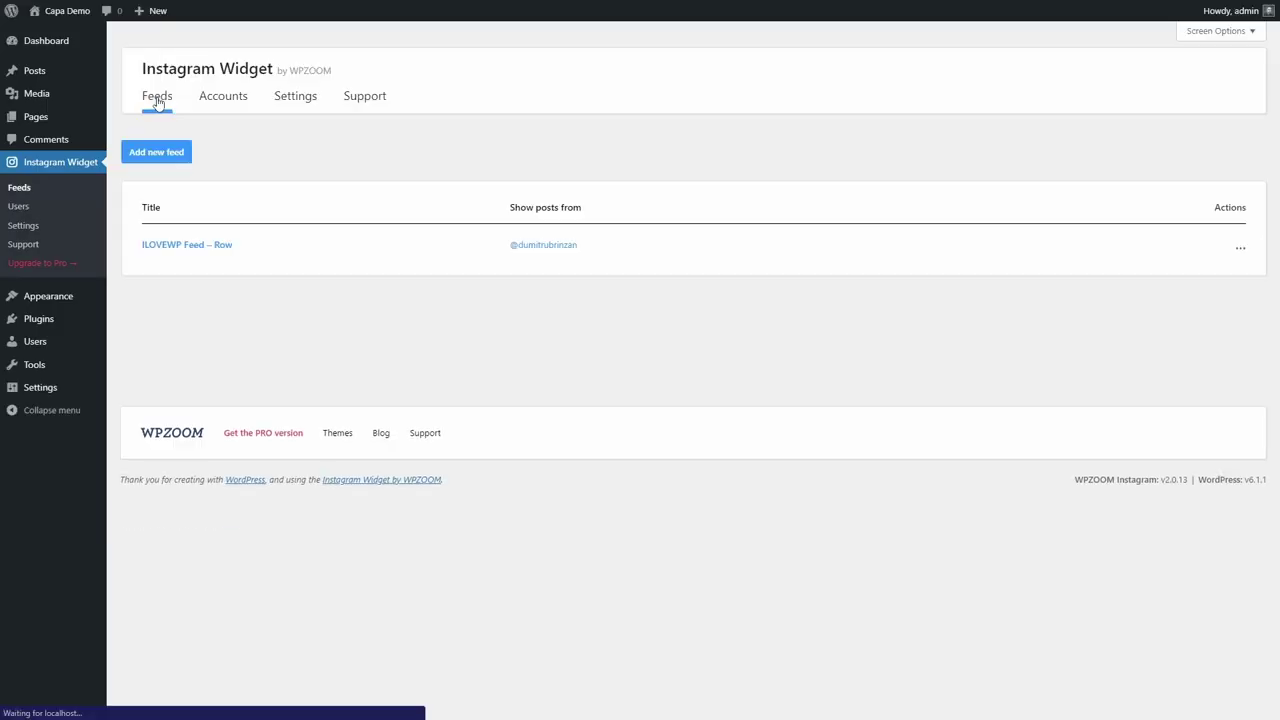
pyautogui.click(162, 152)
pyautogui.click(297, 295)
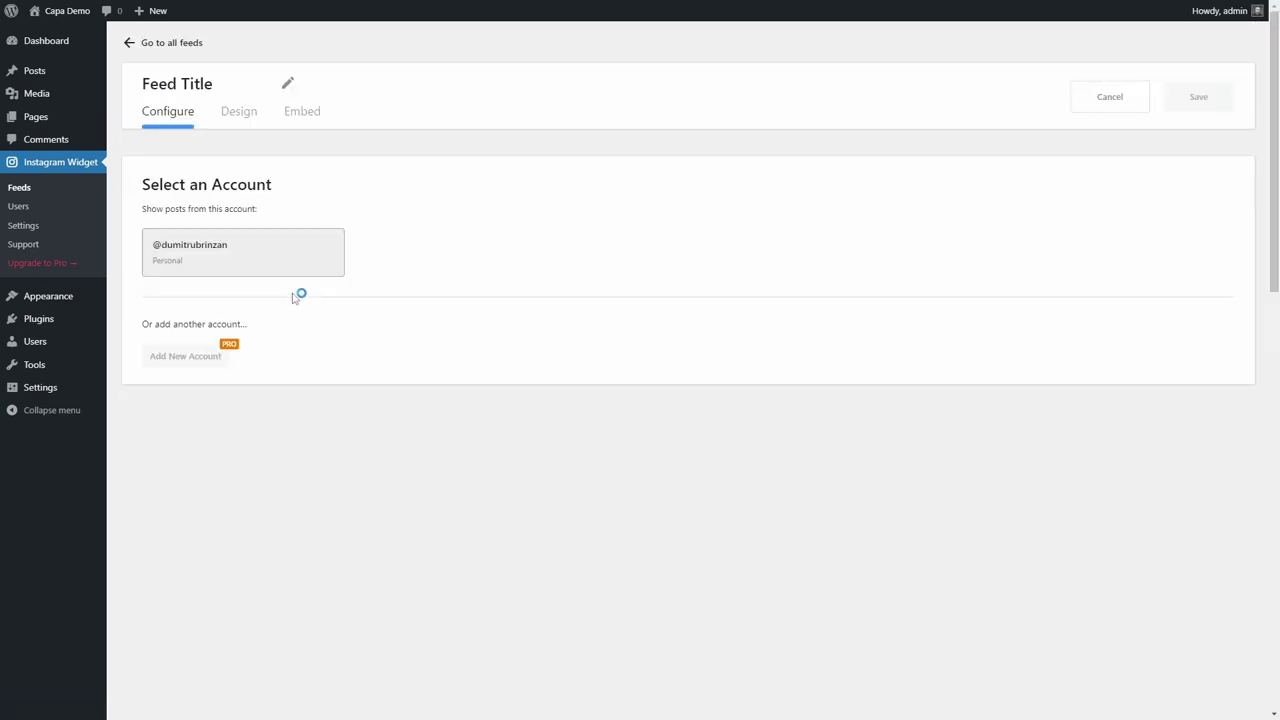
pyautogui.click(234, 255)
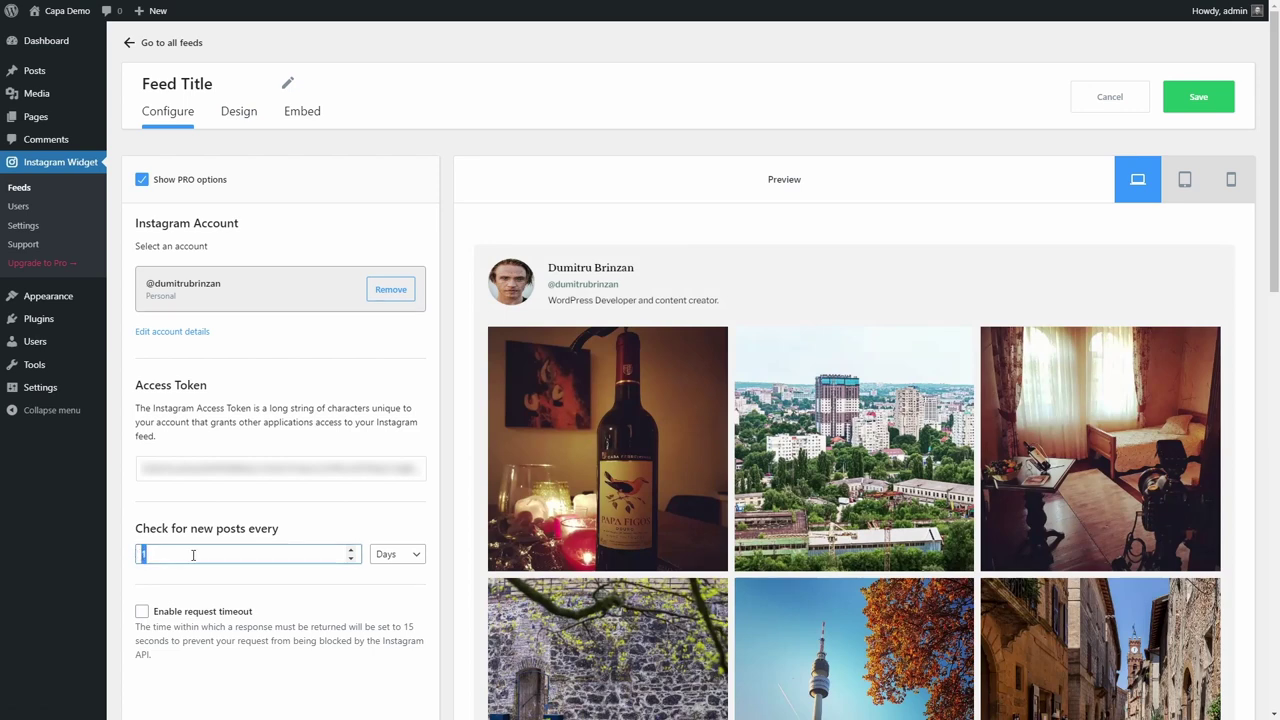
pyautogui.write('2')
pyautogui.click(400, 555)
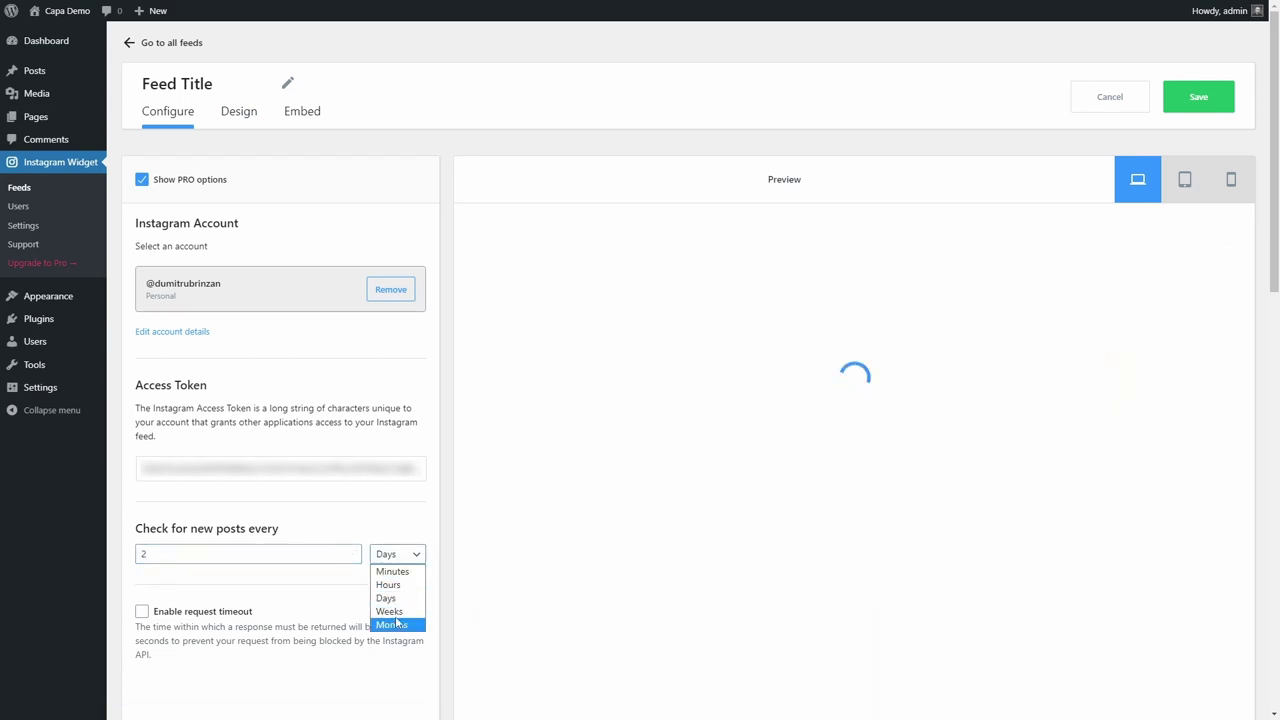
pyautogui.click(407, 621)
# Step: Set the feed design to 8 items in 4 columns and save
pyautogui.click(229, 115)
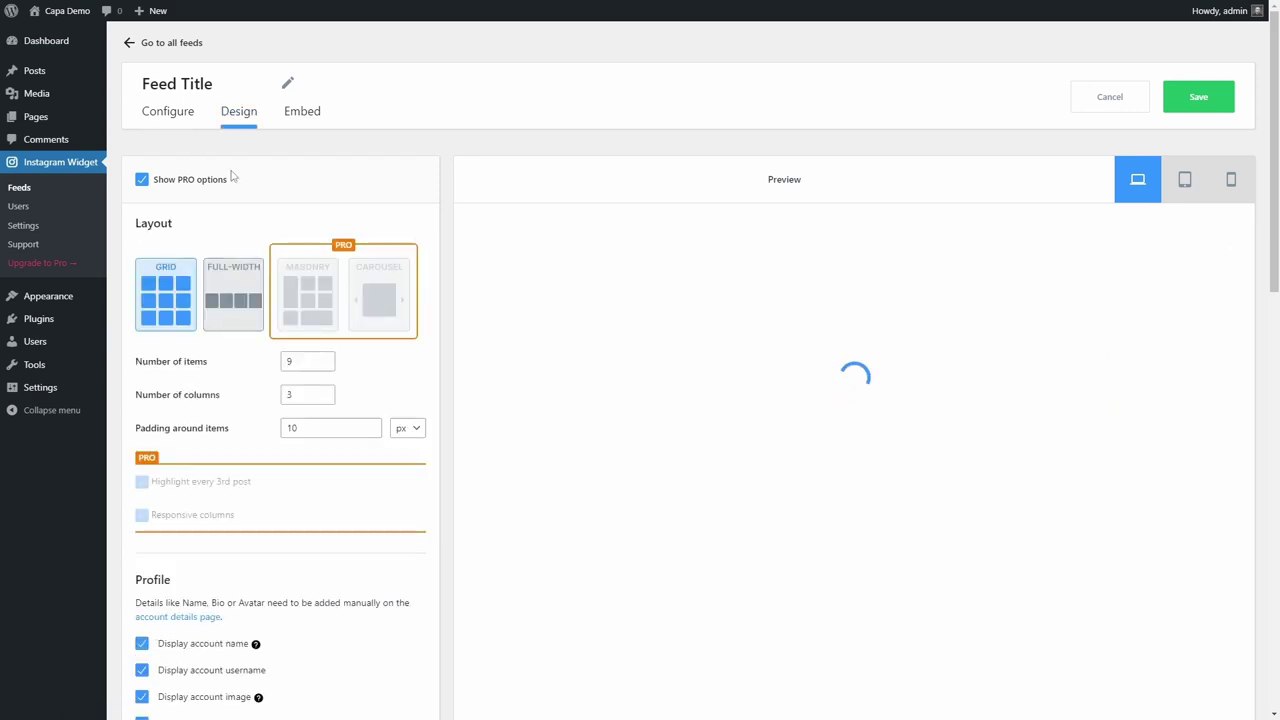
pyautogui.doubleClick(287, 361)
pyautogui.write('8')
pyautogui.press('Tab')
pyautogui.write('4')
pyautogui.click(142, 179)
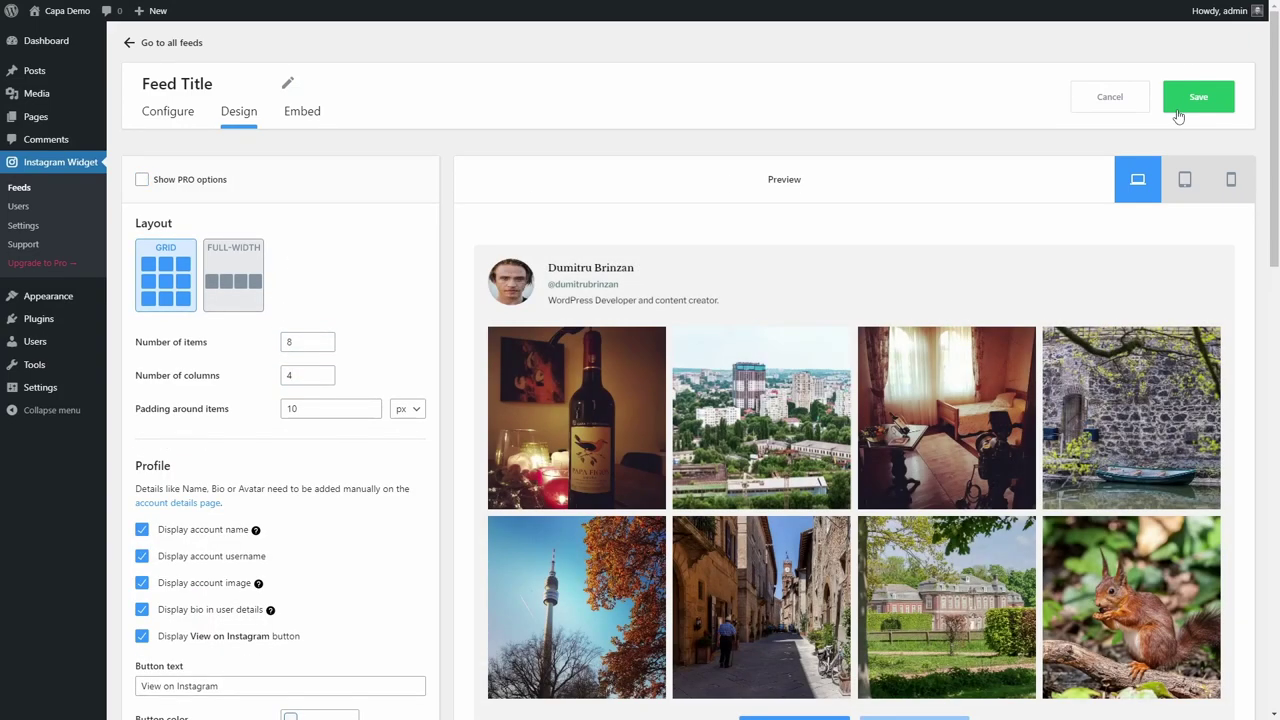
pyautogui.click(1181, 112)
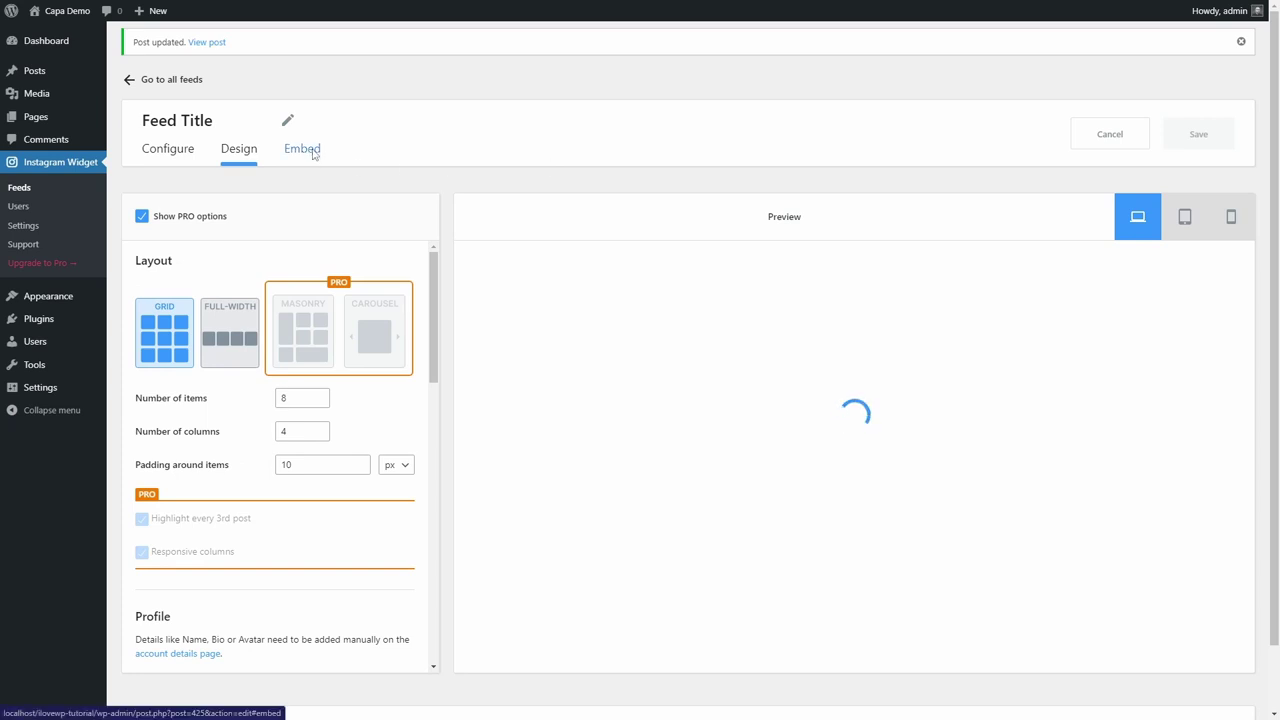
# Step: Retitle the feed 'ILOVEWP Feed – Grid', save, and return to its [instagram feed="425"] shortcode
pyautogui.click(306, 149)
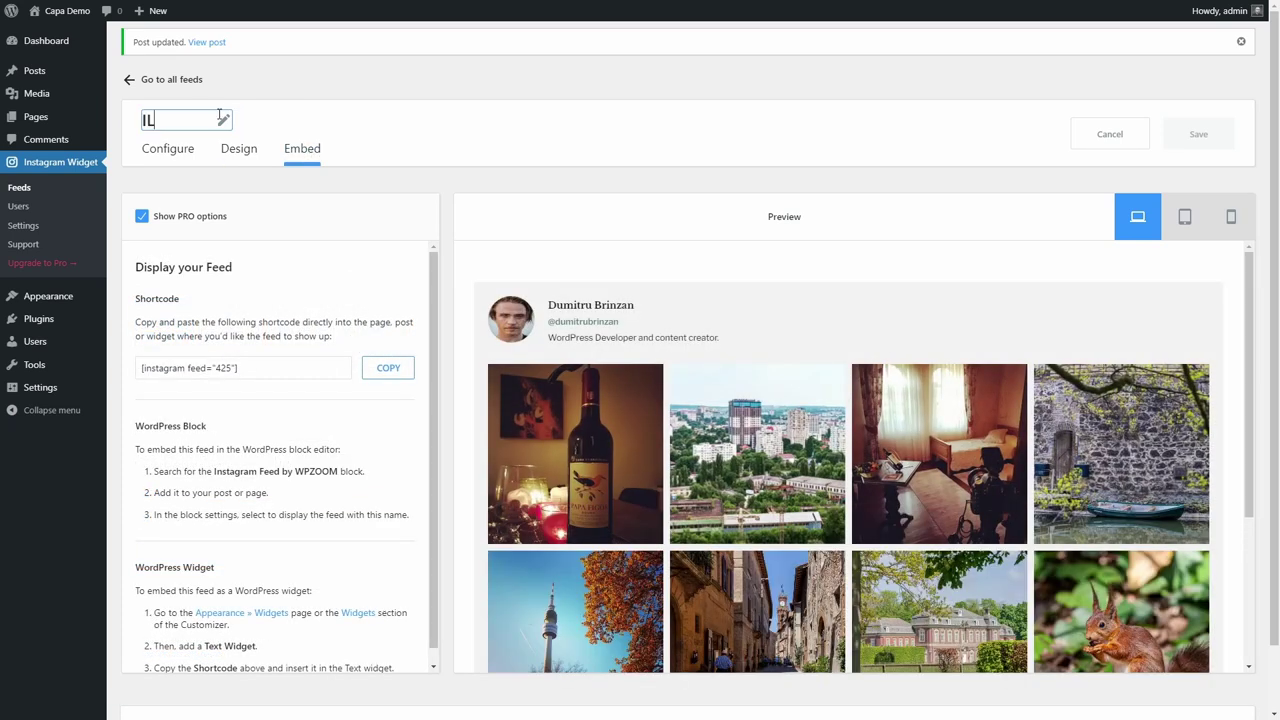
pyautogui.write('ed - Grid')
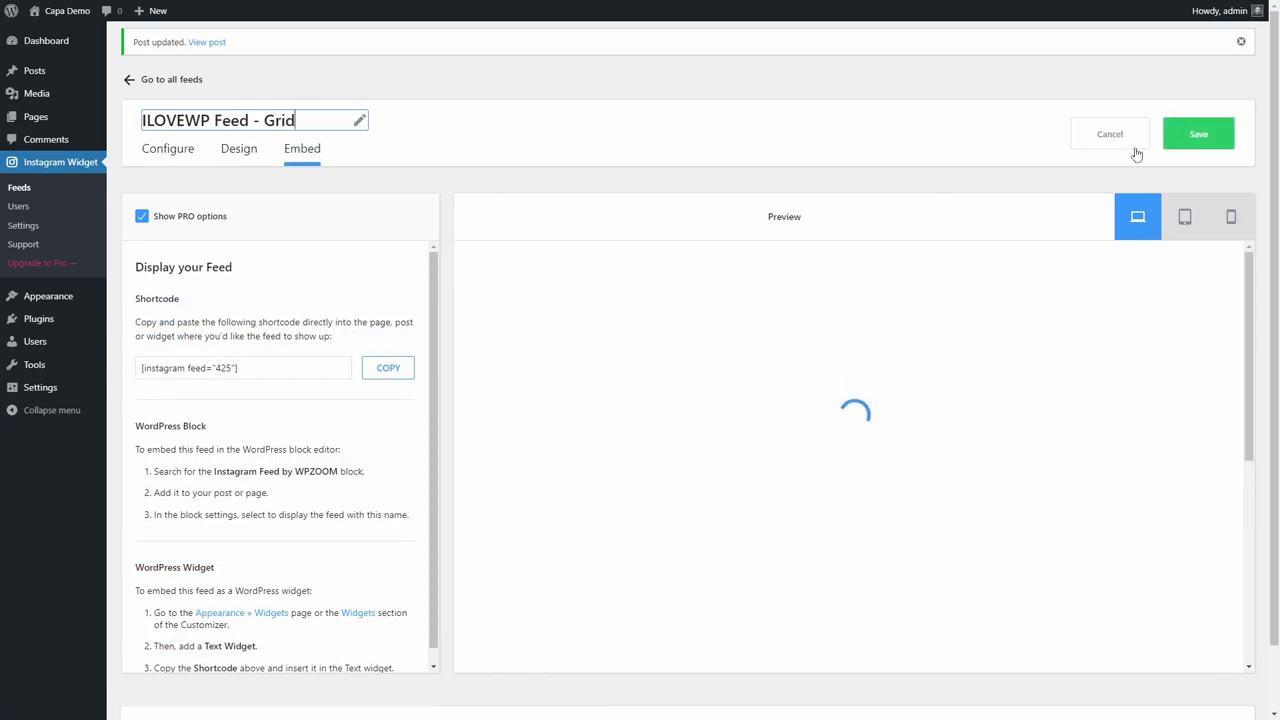
pyautogui.click(1199, 136)
pyautogui.click(304, 150)
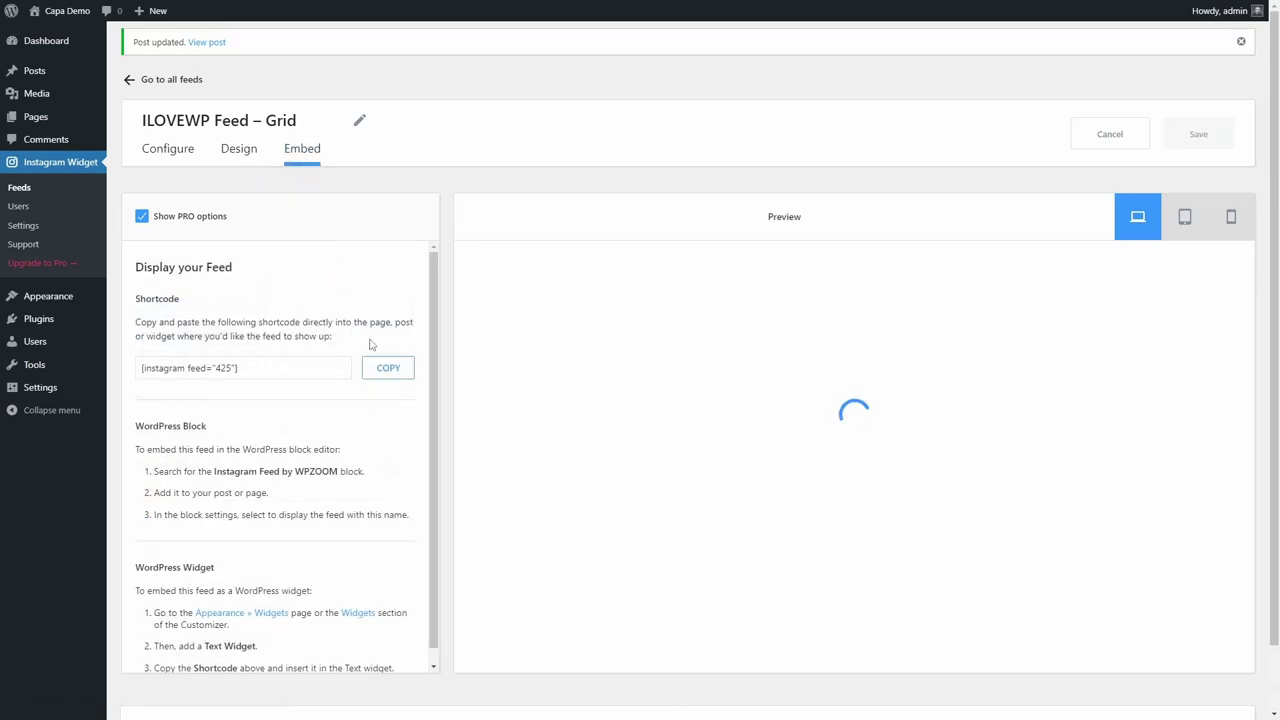
# Step: Open the Investment page from the live site in the block editor
pyautogui.click(60, 40)
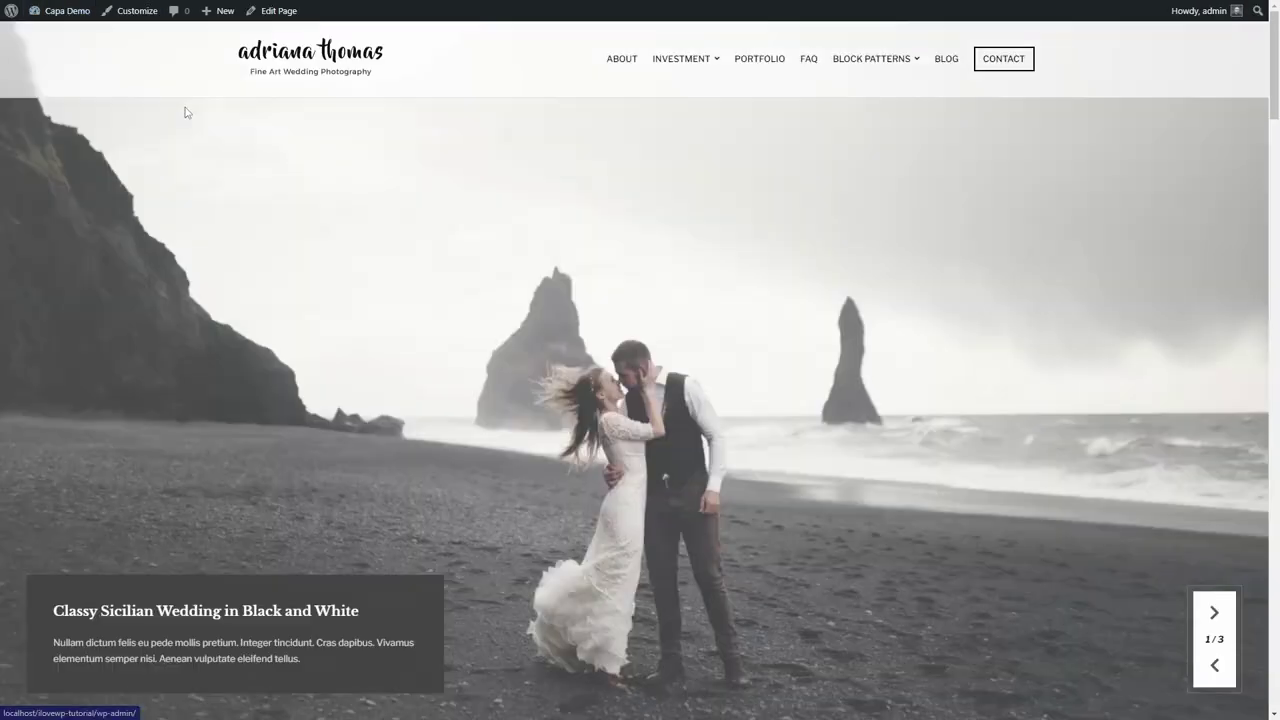
pyautogui.moveTo(705, 67)
pyautogui.click(634, 91)
pyautogui.scroll(-5, 534, 220)
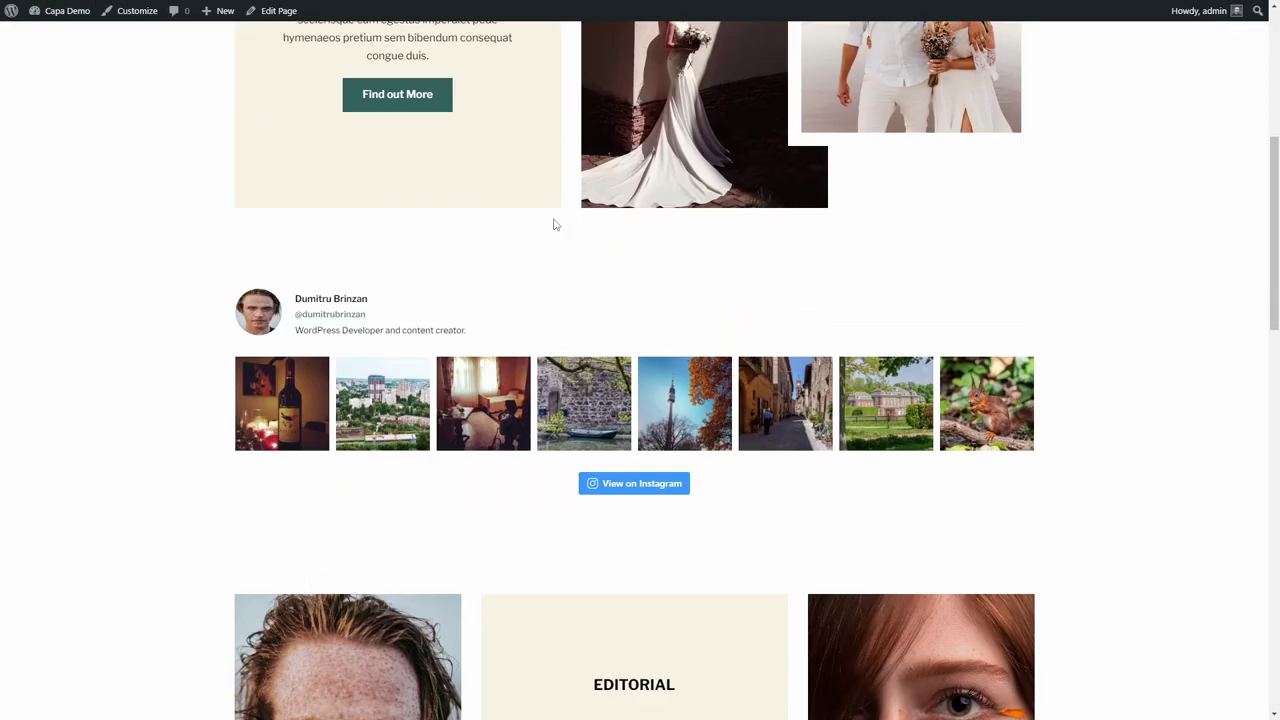
pyautogui.click(272, 11)
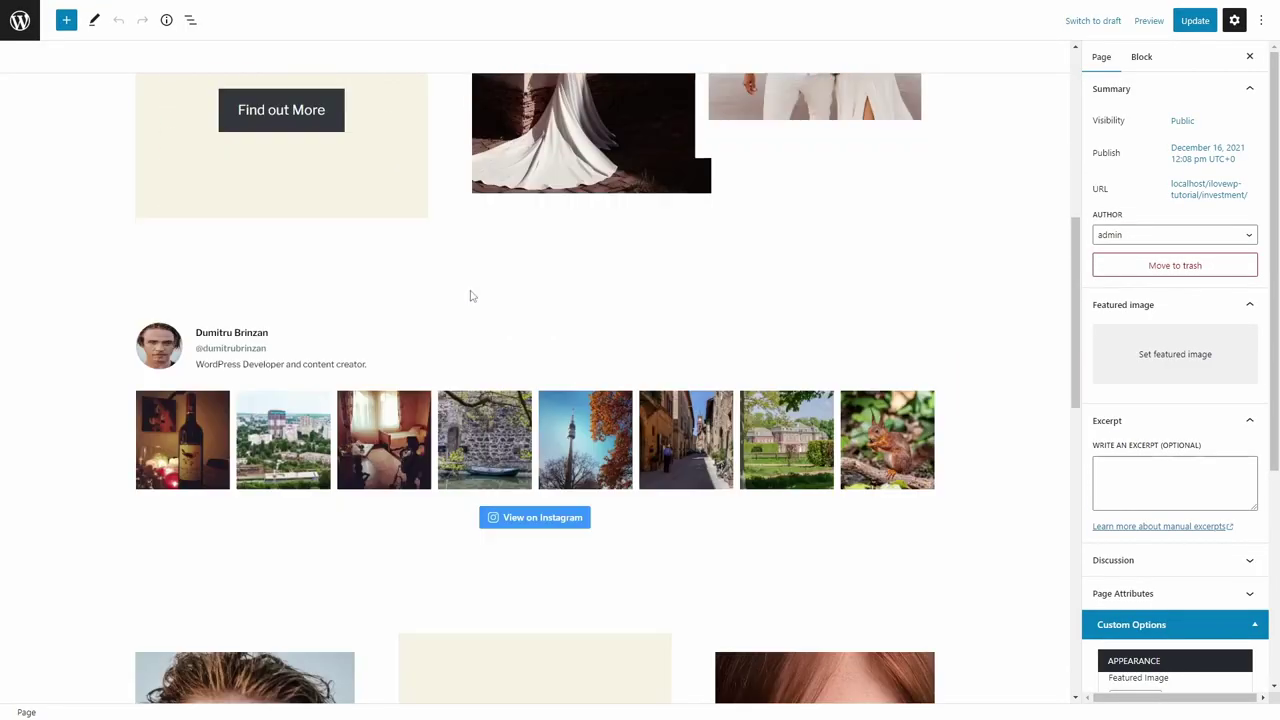
pyautogui.scroll(-2, 400, 280)
# Step: Switch the Instagram block to ILOVEWP Feed – Grid, update, and view the page
pyautogui.click(325, 265)
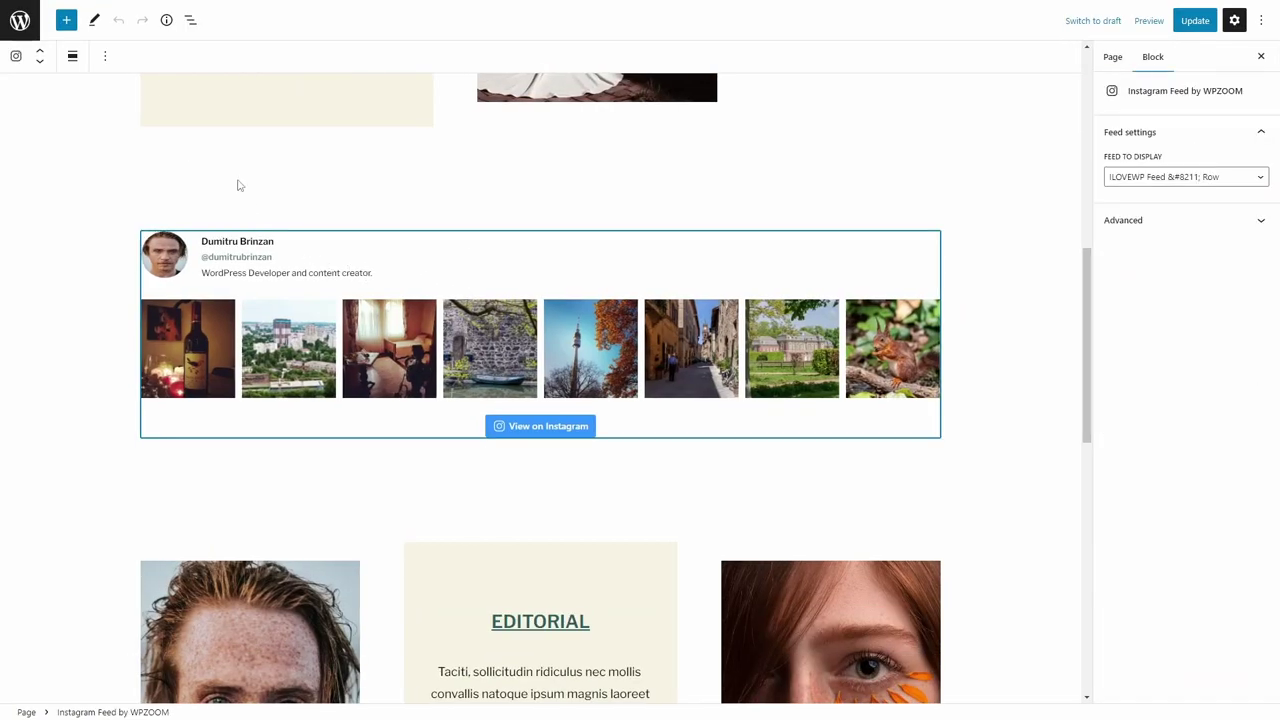
pyautogui.click(1183, 182)
pyautogui.click(1180, 212)
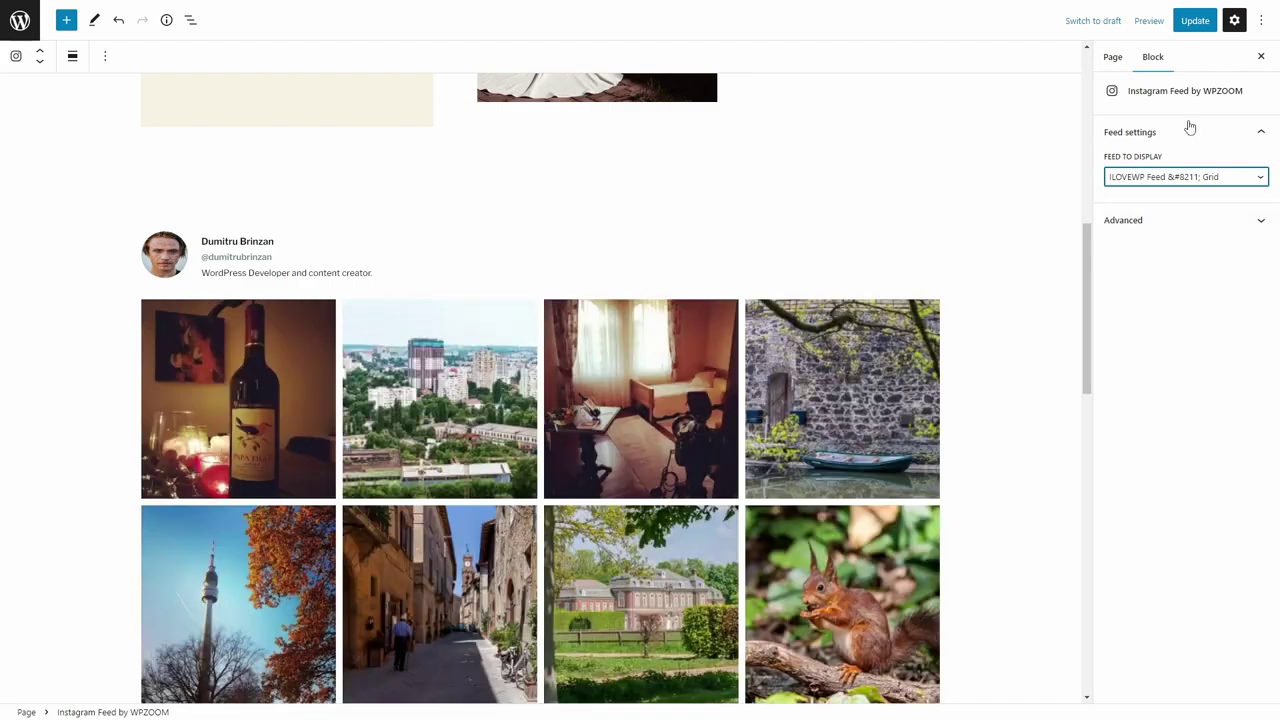
pyautogui.click(1193, 24)
pyautogui.click(124, 675)
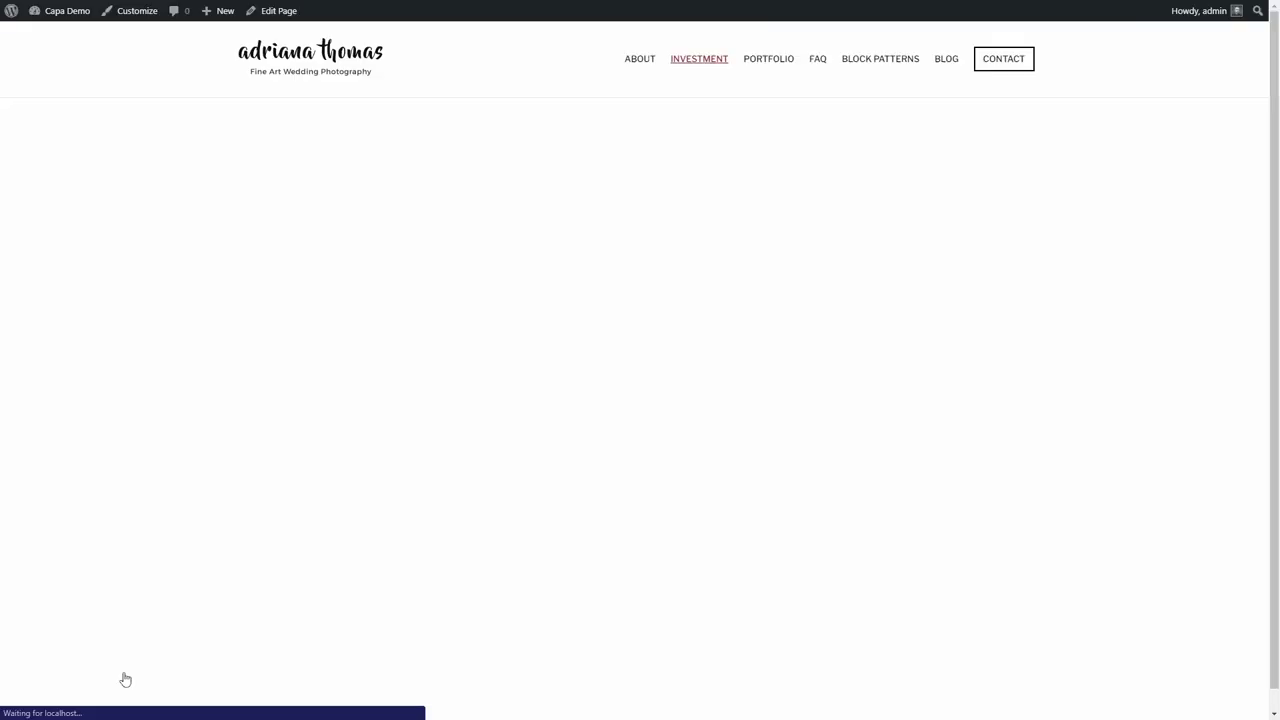
pyautogui.scroll(-15, 540, 275)
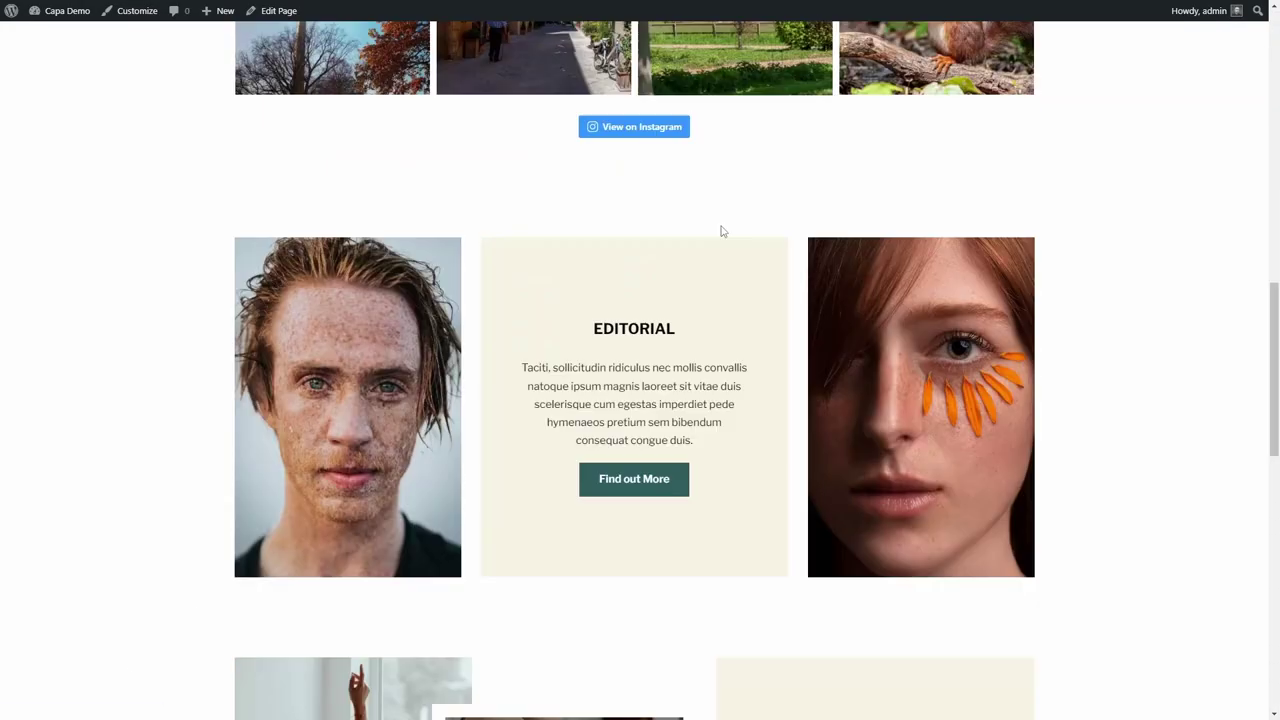
pyautogui.scroll(15, 700, 318)
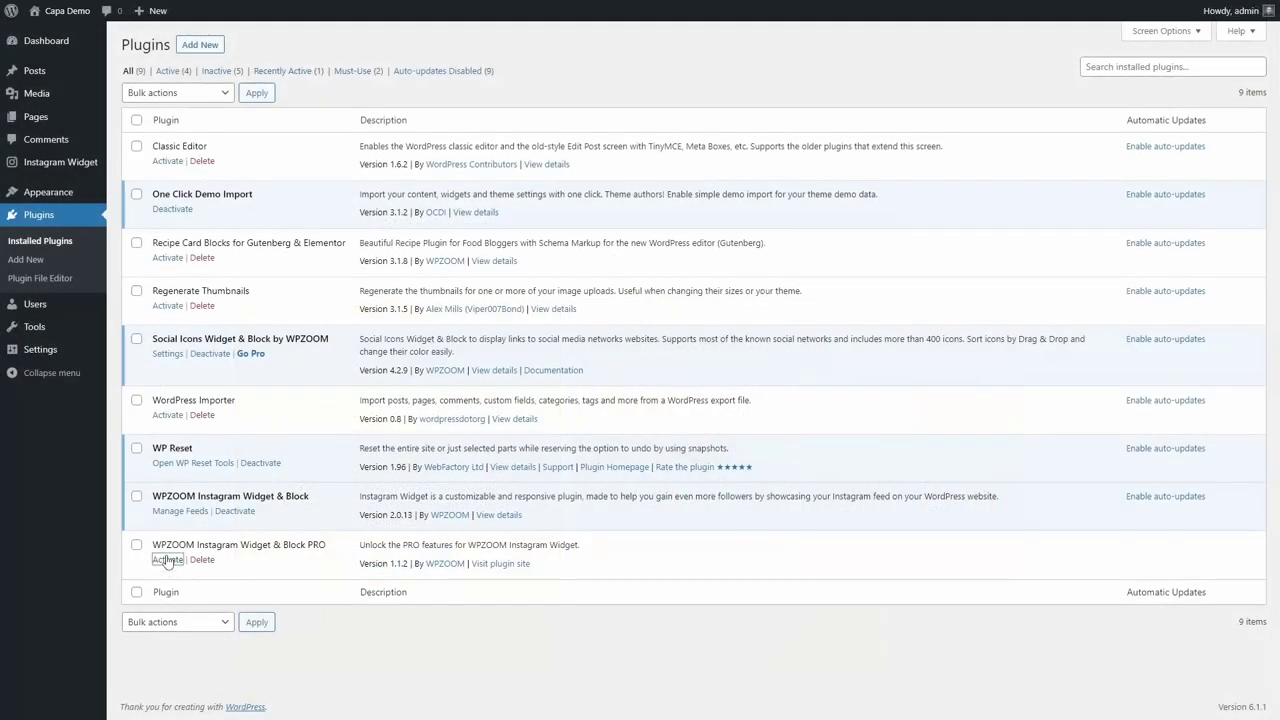
# Step: Activate Instagram Widget PRO, then switch ILOVEWP Feed – Grid's design to MASONRY and save
pyautogui.click(166, 563)
pyautogui.moveTo(48, 166)
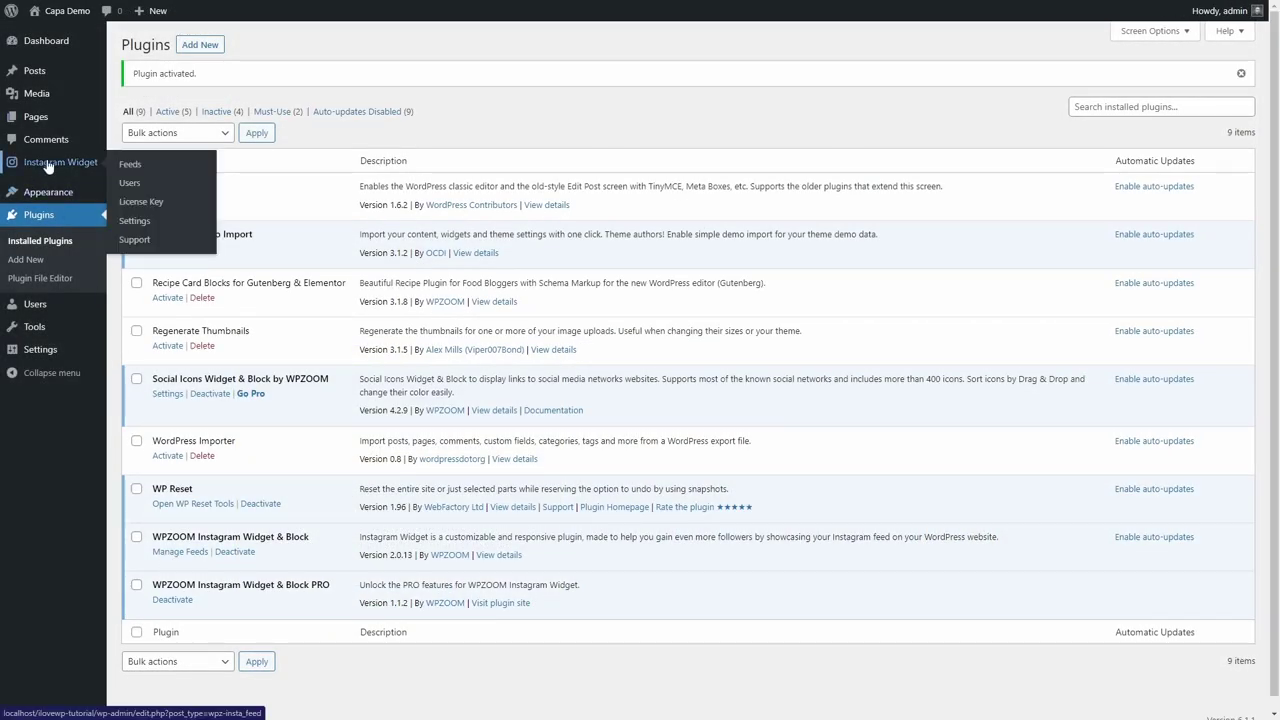
pyautogui.click(129, 165)
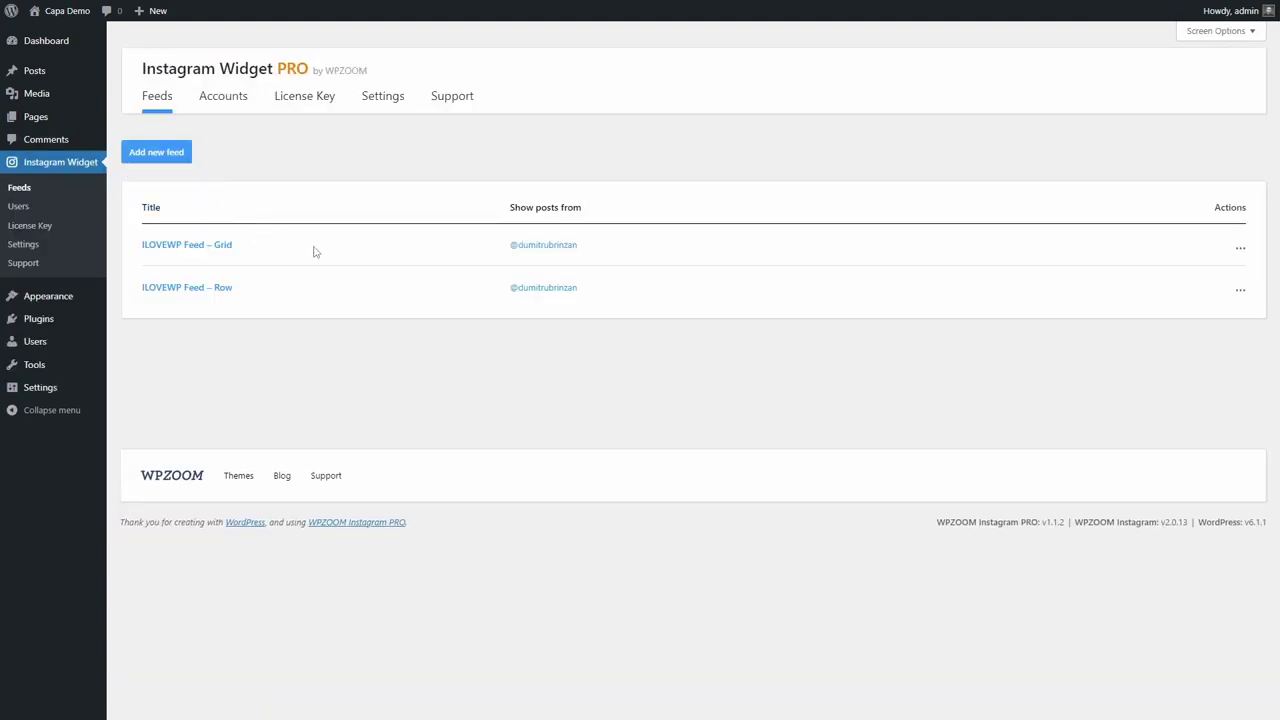
pyautogui.click(198, 248)
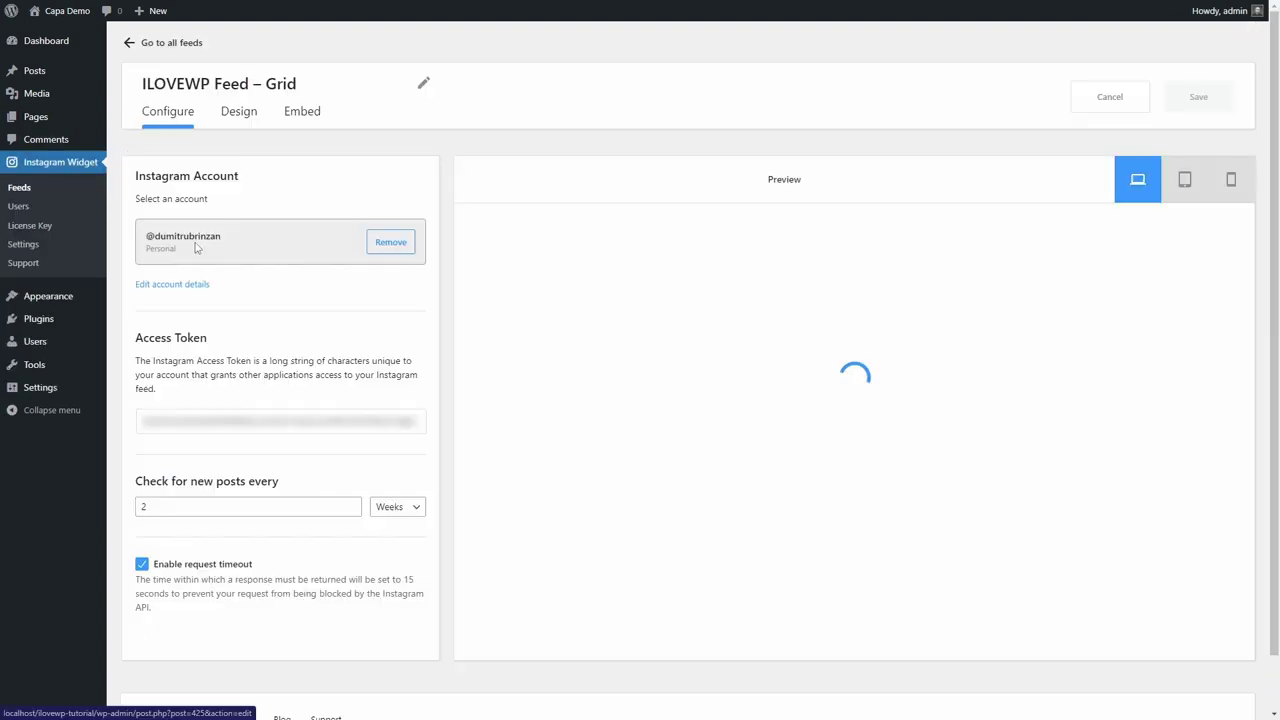
pyautogui.click(239, 112)
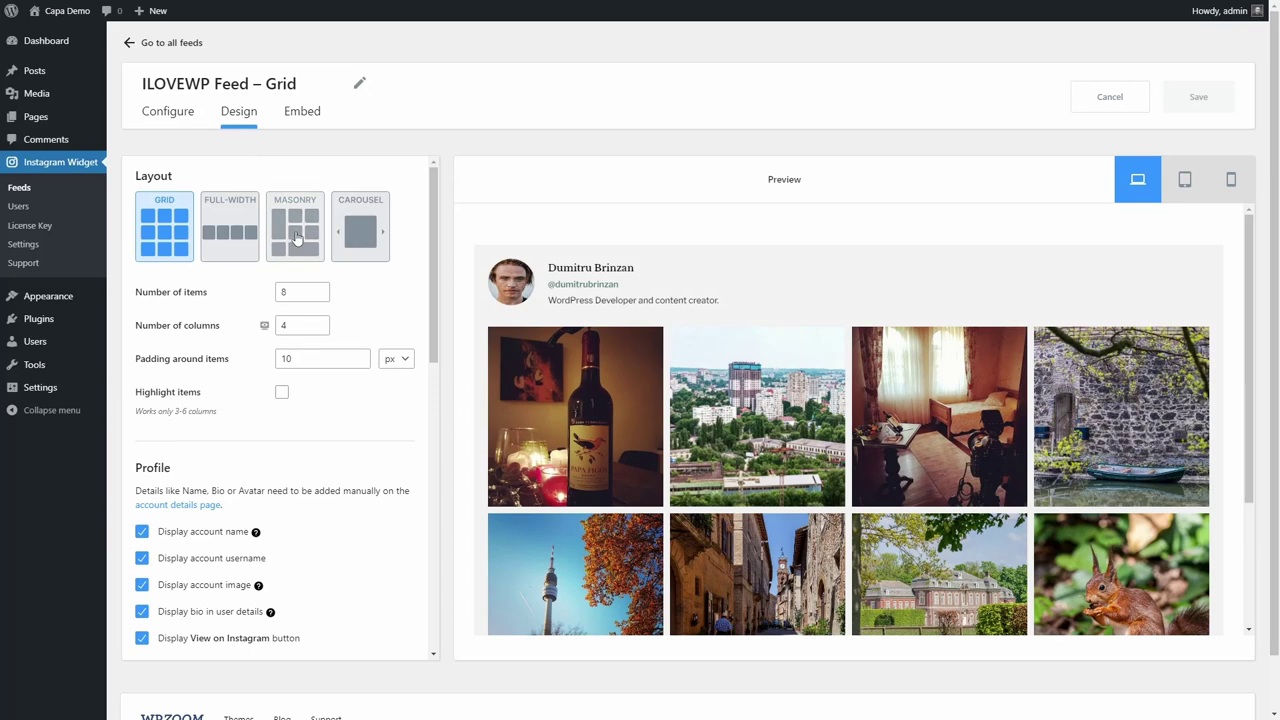
pyautogui.click(296, 237)
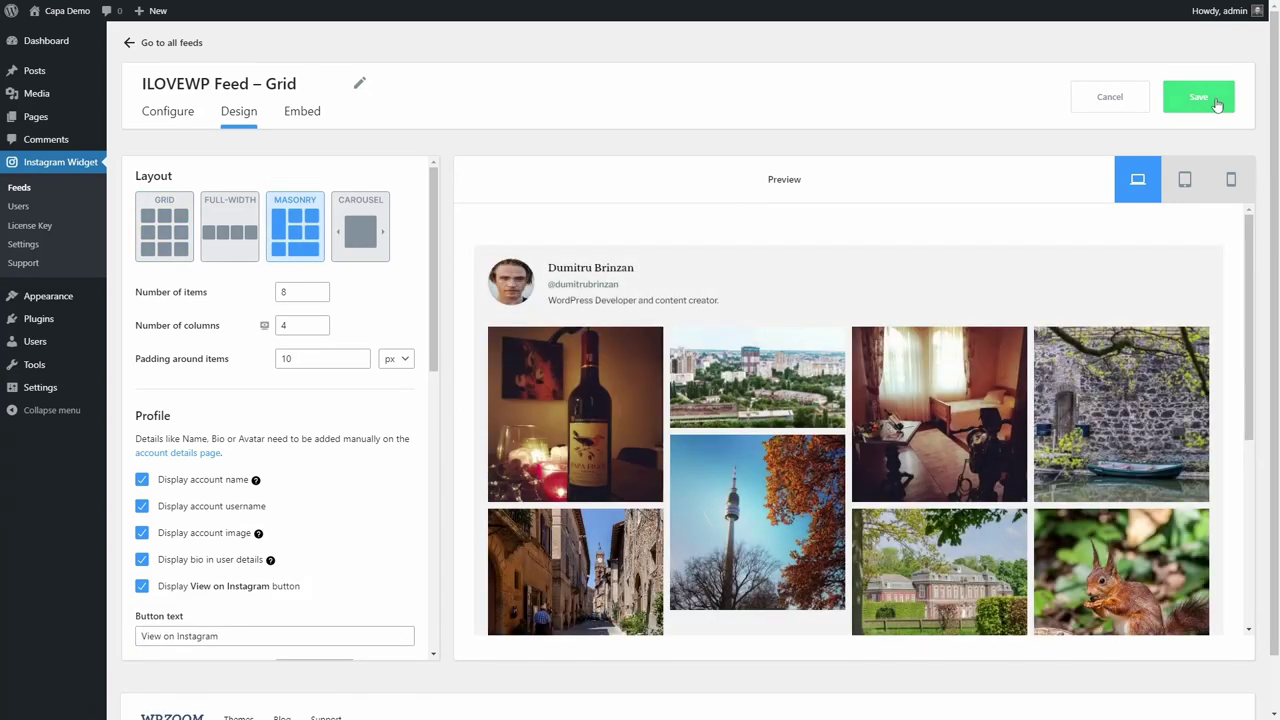
pyautogui.click(1199, 96)
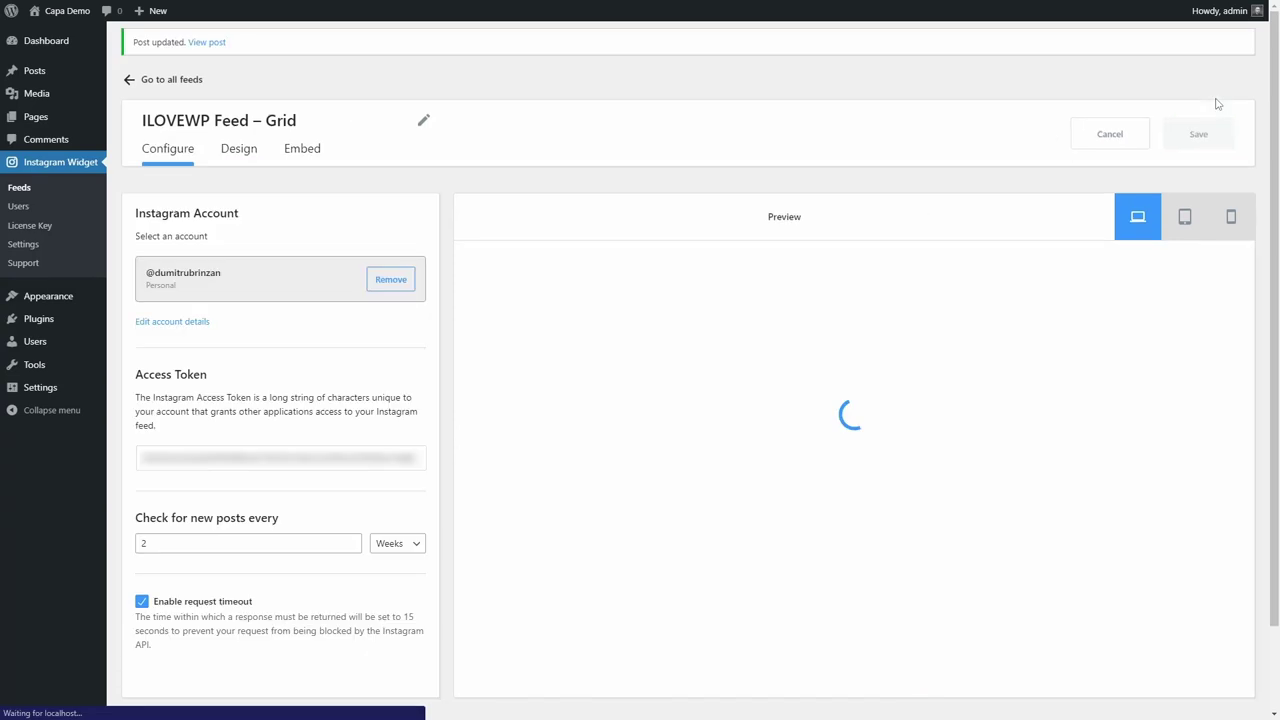
# Step: On the live Investment page, advance the Instagram carousel three photos
pyautogui.click(70, 12)
pyautogui.moveTo(692, 62)
pyautogui.click(681, 93)
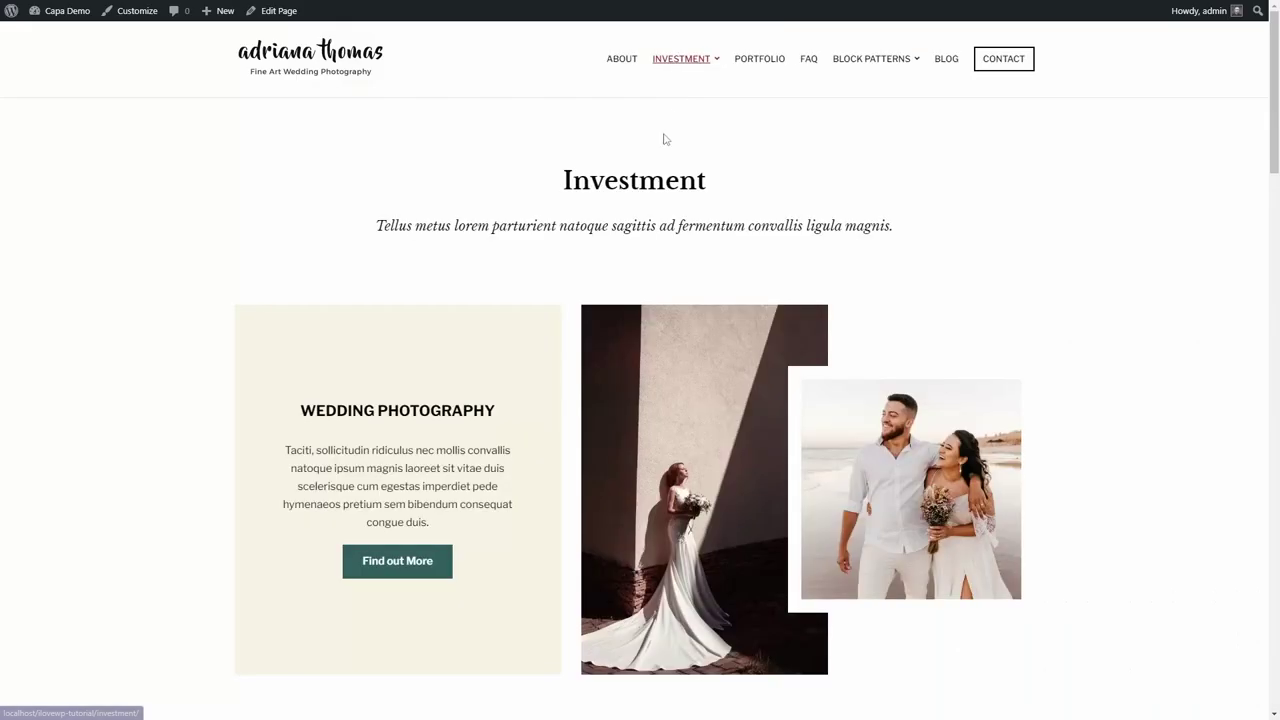
pyautogui.scroll(-6, 672, 235)
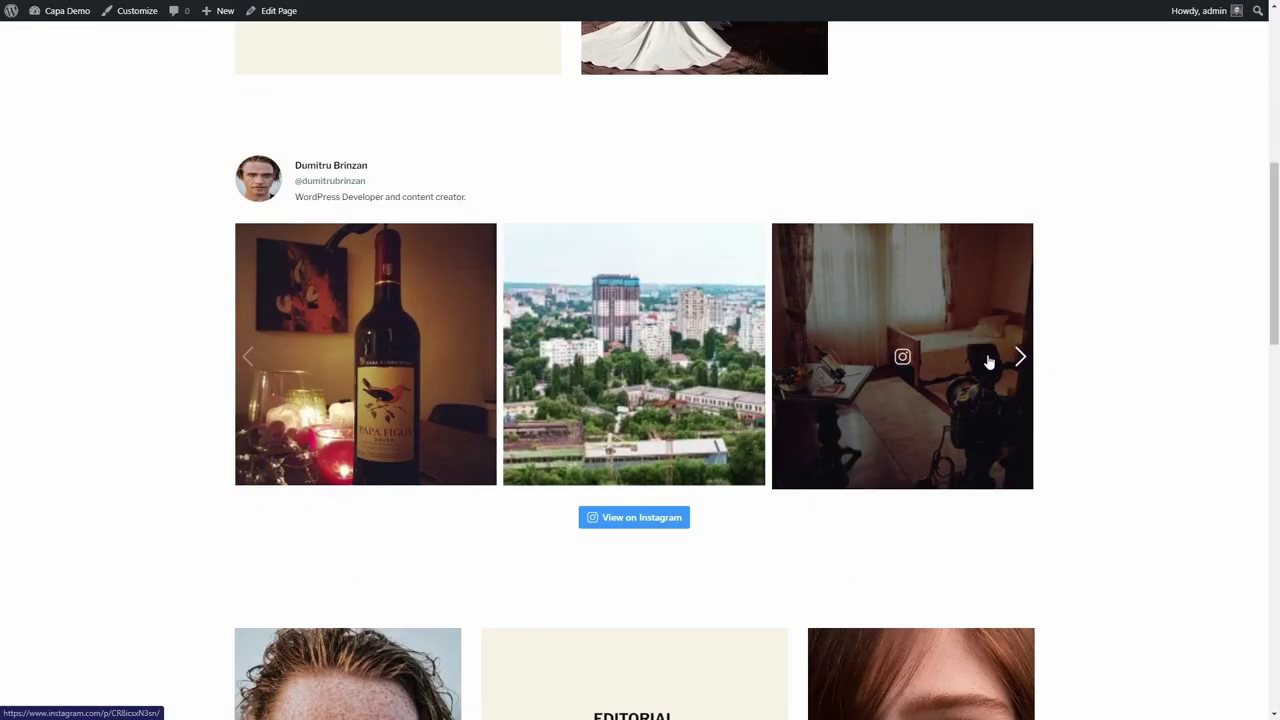
pyautogui.click(1020, 358)
pyautogui.click(1020, 360)
pyautogui.click(1020, 360)
pyautogui.click(1020, 360)
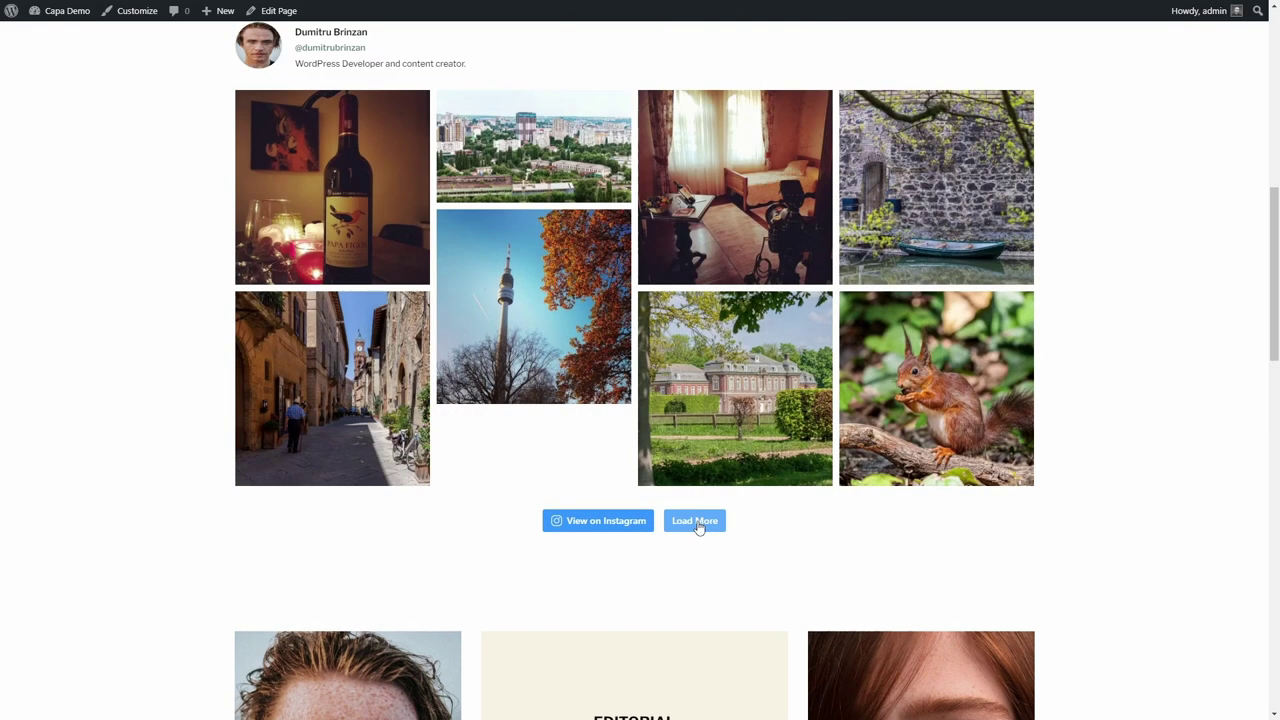
# Step: Load more photos twice into the masonry Instagram feed with Load More
pyautogui.click(699, 522)
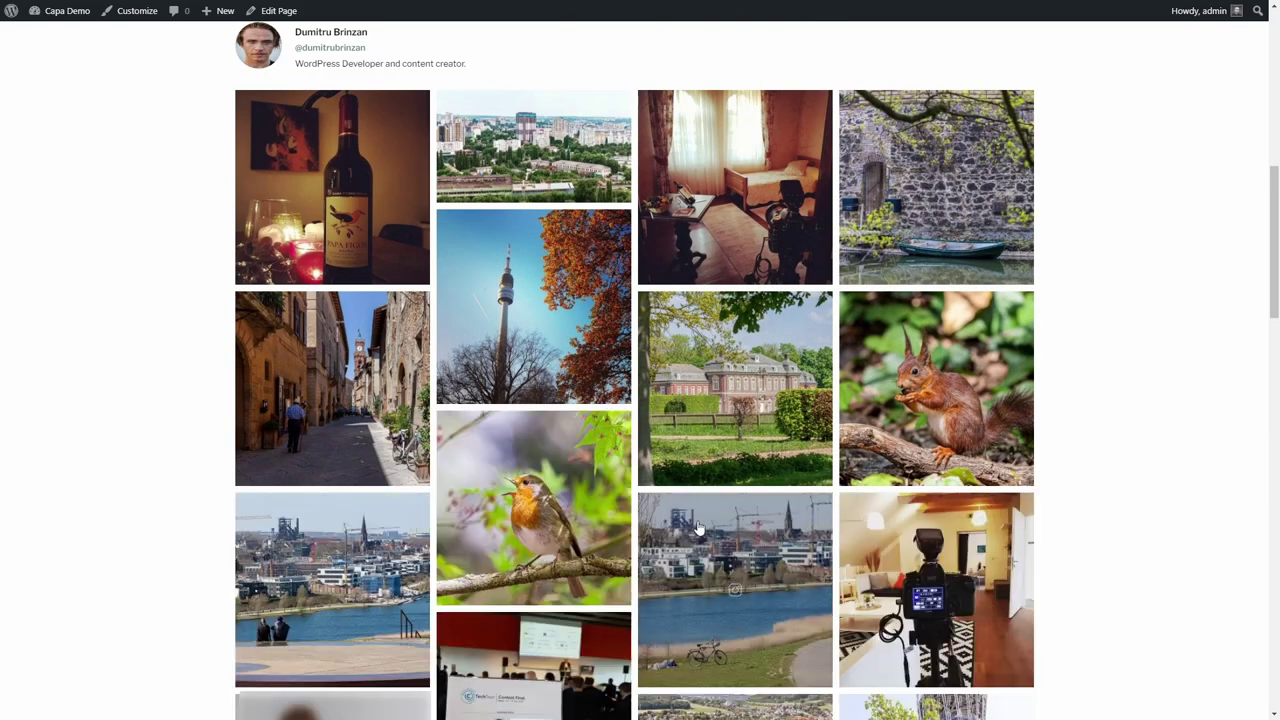
pyautogui.scroll(-4, 699, 526)
pyautogui.click(698, 526)
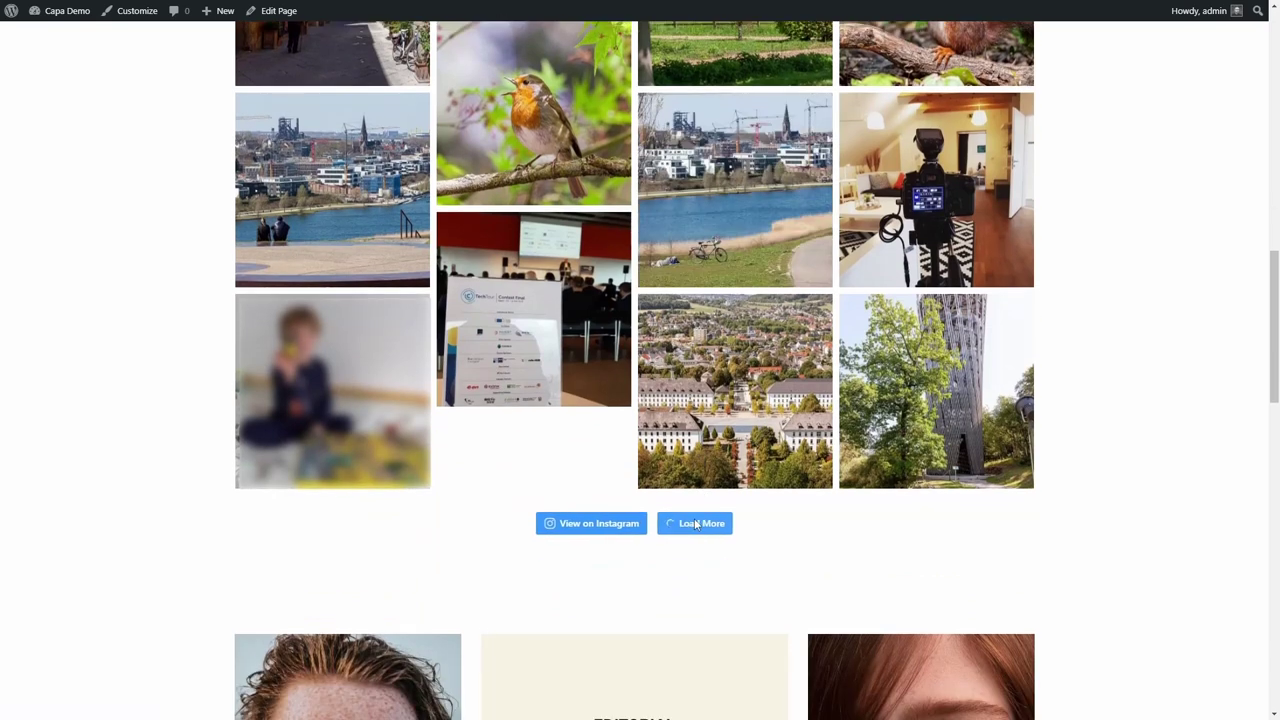